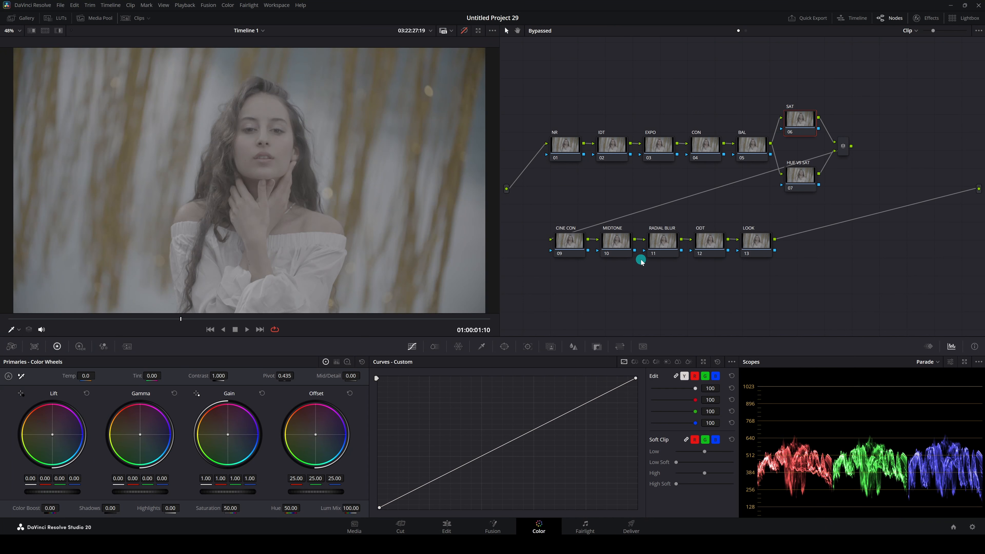
- Examine the prepared node tree, going through the correction nodes of the first row and the second row up to LOOK
{"action": "left_click_drag", "start_coordinate": [541, 81], "coordinate": [903, 314]}
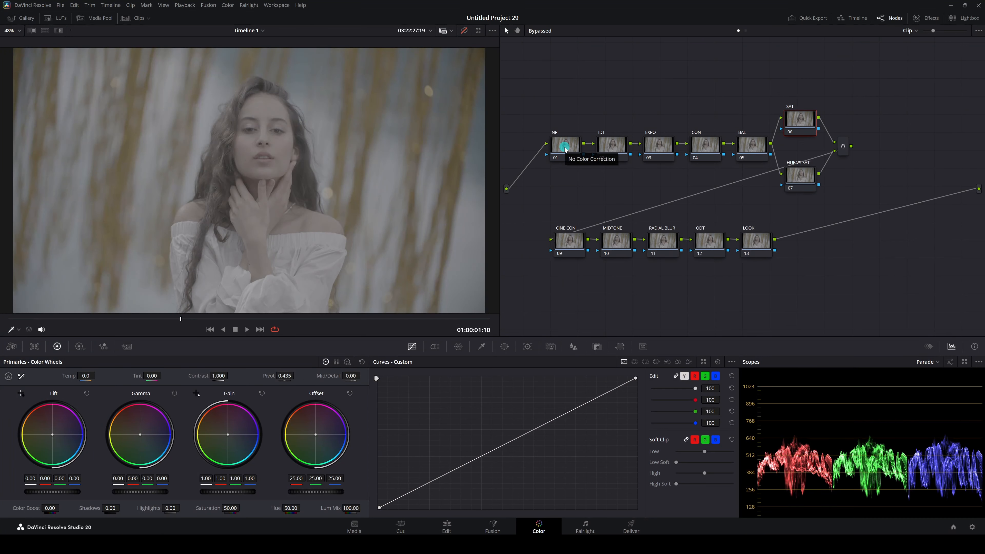
{"action": "left_click", "coordinate": [611, 144]}
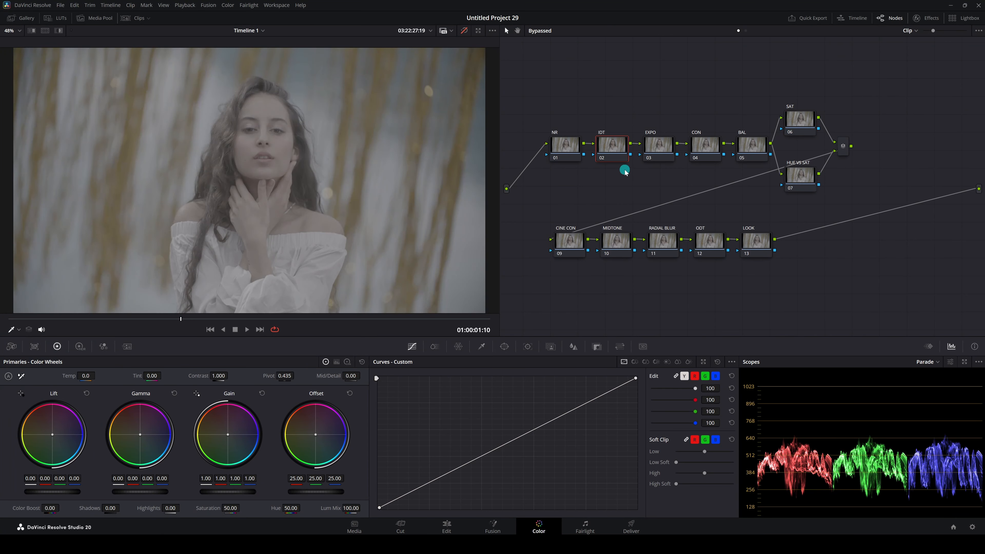
{"action": "left_click", "coordinate": [661, 151]}
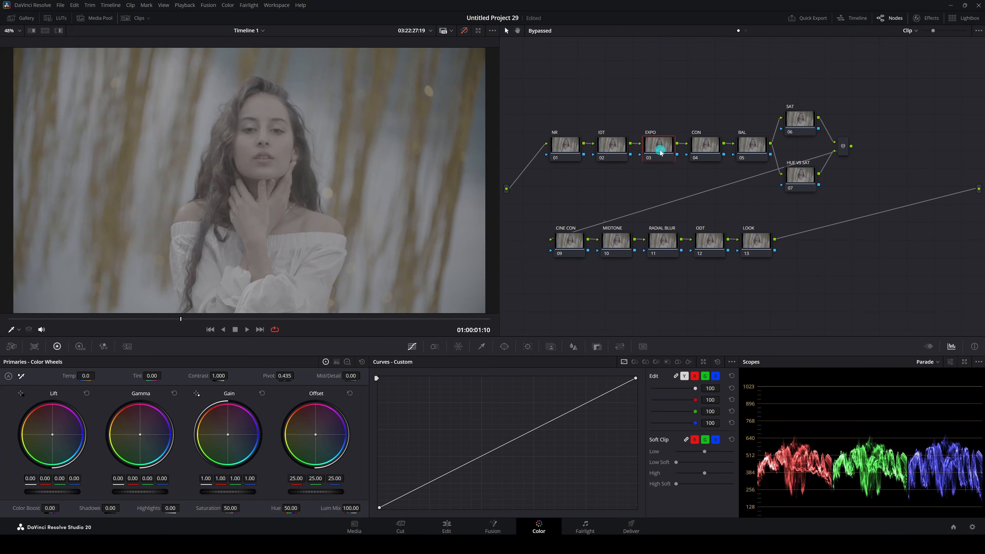
{"action": "left_click", "coordinate": [710, 151]}
{"action": "left_click", "coordinate": [756, 150]}
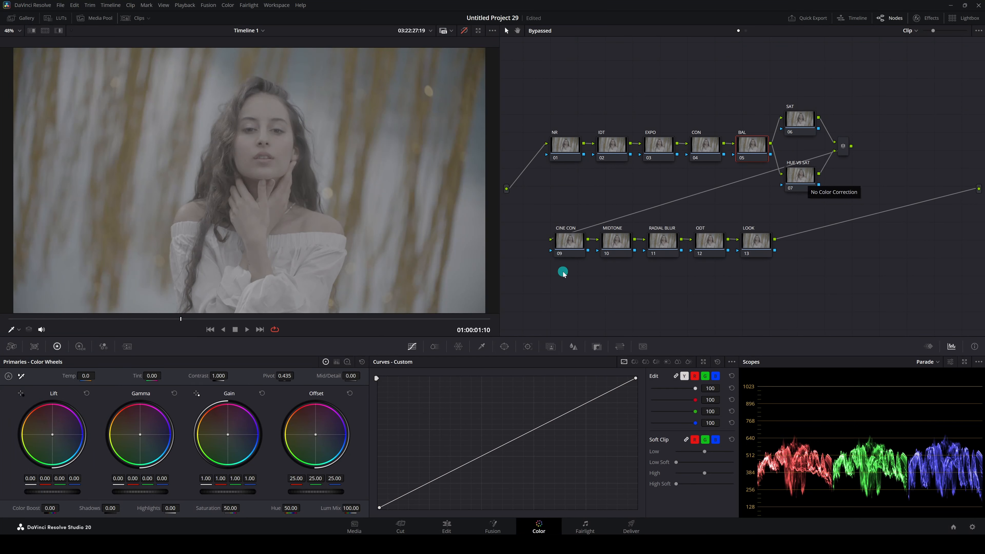
{"action": "left_click", "coordinate": [566, 246]}
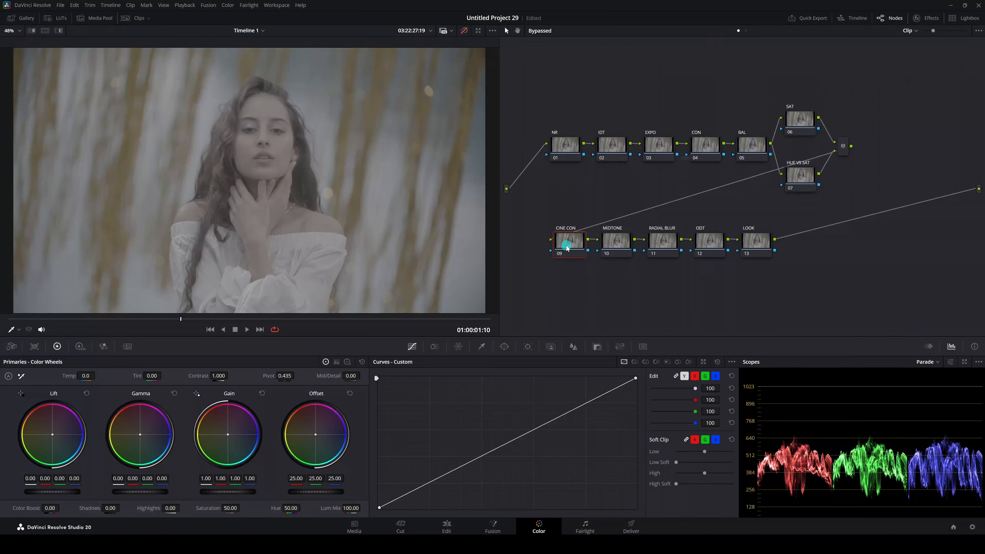
{"action": "left_click", "coordinate": [624, 250]}
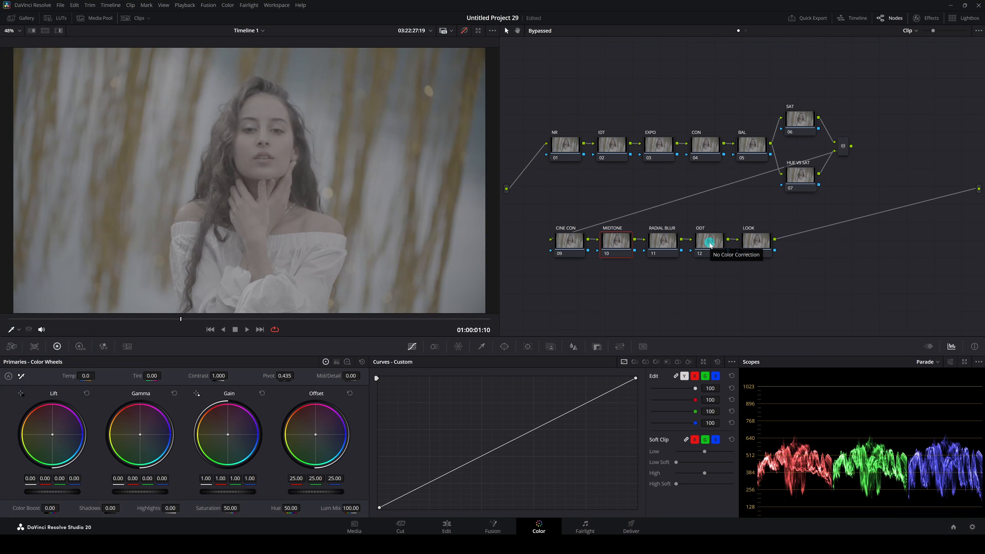
{"action": "left_click", "coordinate": [758, 254]}
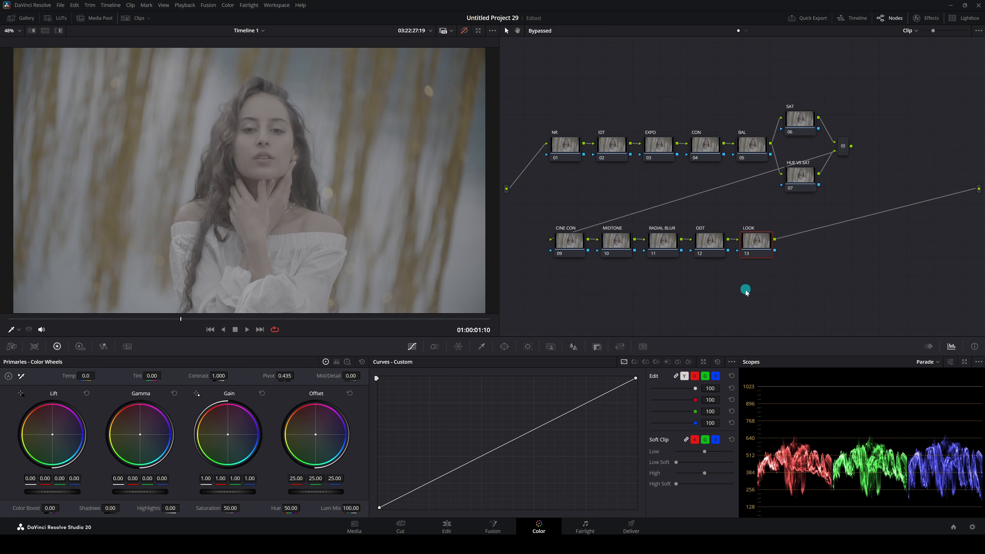
- Check the Color Management section of the project settings and leave it without changes
{"action": "key", "text": "shift+9"}
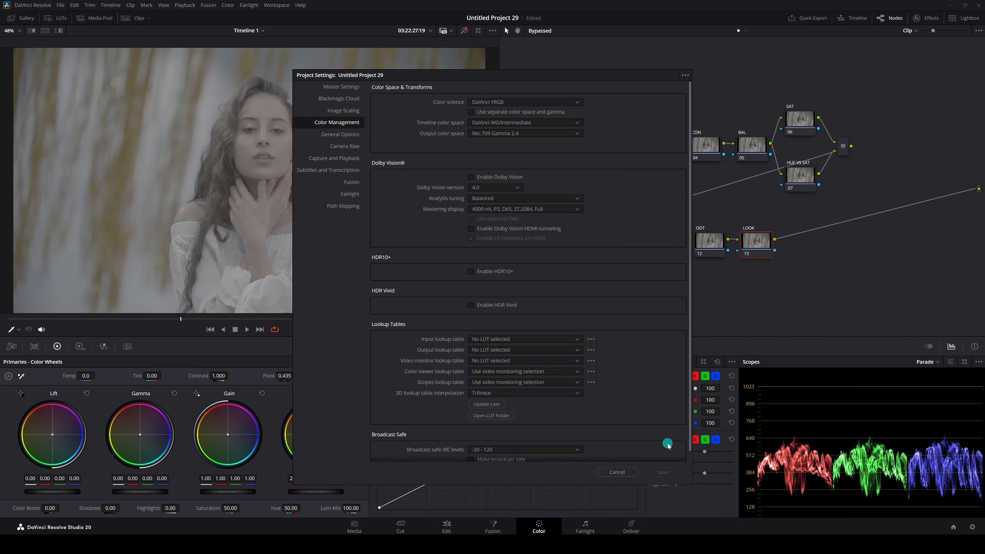
{"action": "left_click", "coordinate": [617, 473]}
- Apply the Color Space Transform effect to the IDT node
{"action": "left_click", "coordinate": [615, 146]}
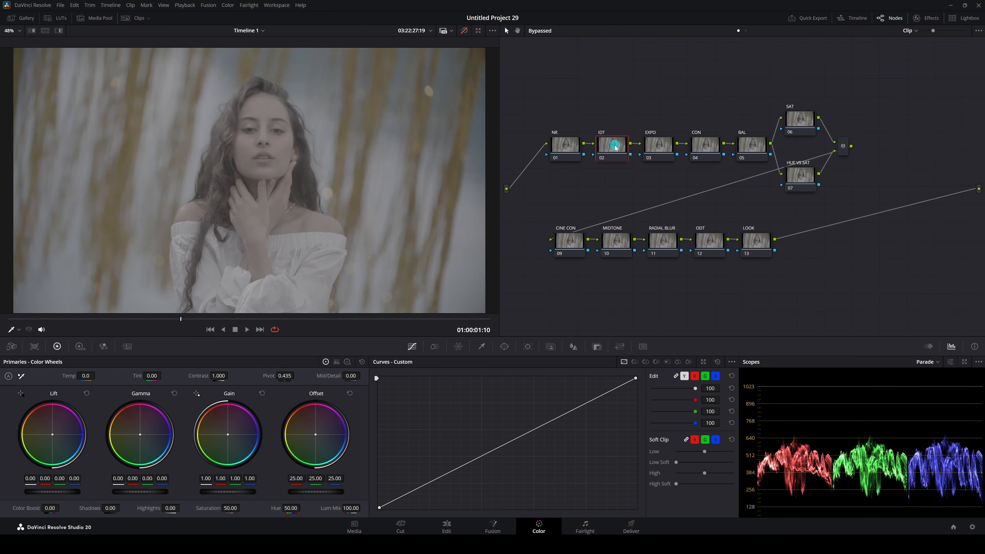
{"action": "left_click", "coordinate": [929, 19]}
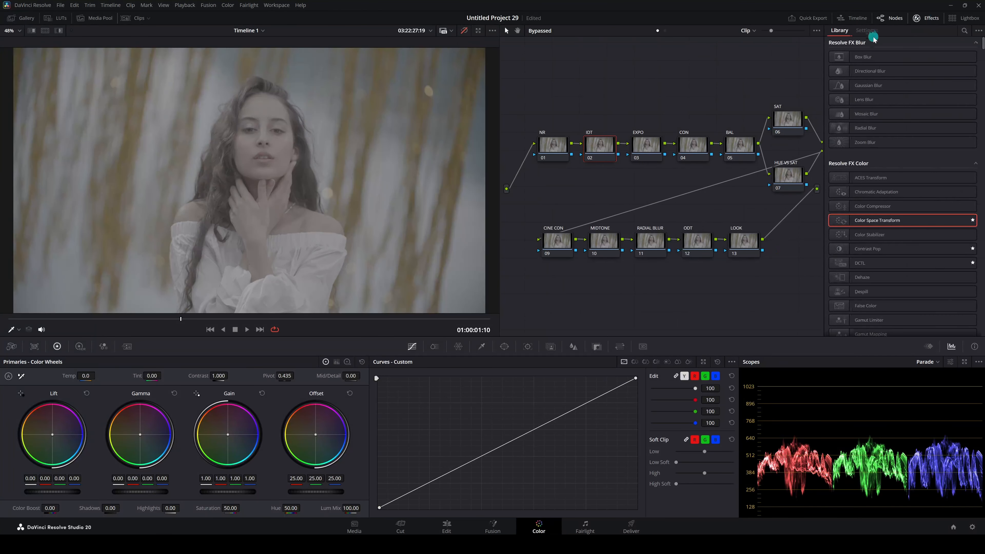
{"action": "left_click_drag", "start_coordinate": [840, 220], "coordinate": [599, 152]}
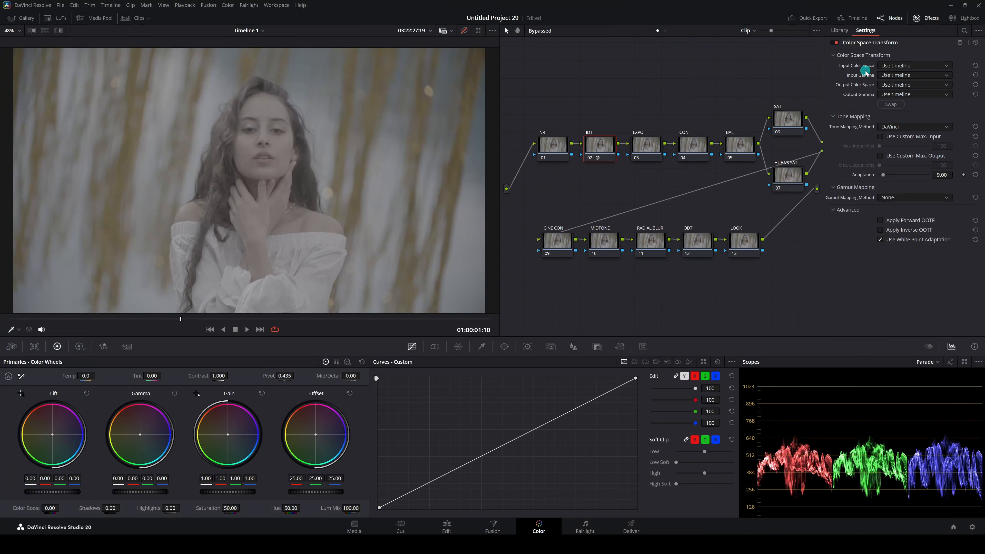
- Set the IDT node's input color space to REDWideGamutRGB and its input gamma to RED Log3G10
{"action": "left_click", "coordinate": [916, 65]}
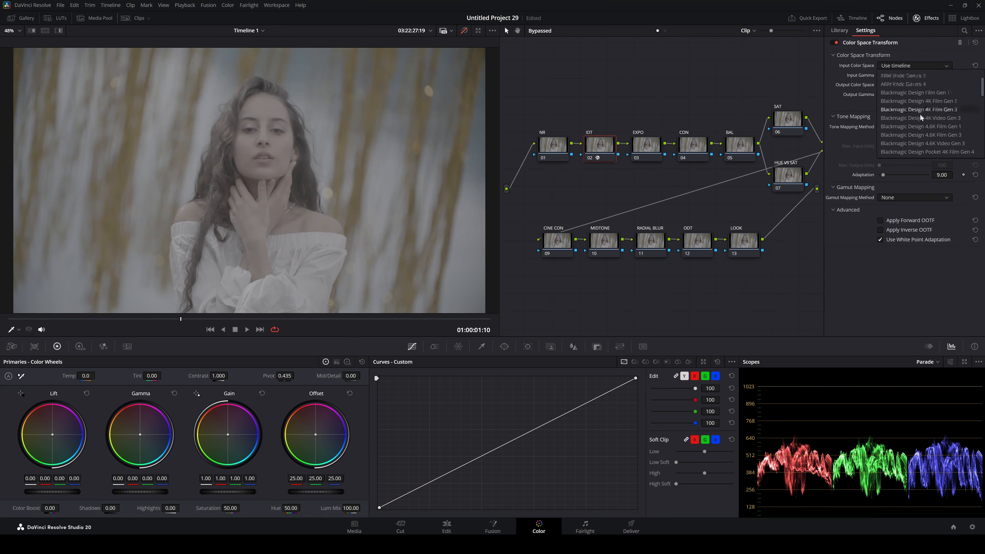
{"action": "scroll", "coordinate": [920, 116], "scroll_direction": "down", "scroll_amount": 5}
{"action": "left_click", "coordinate": [900, 72]}
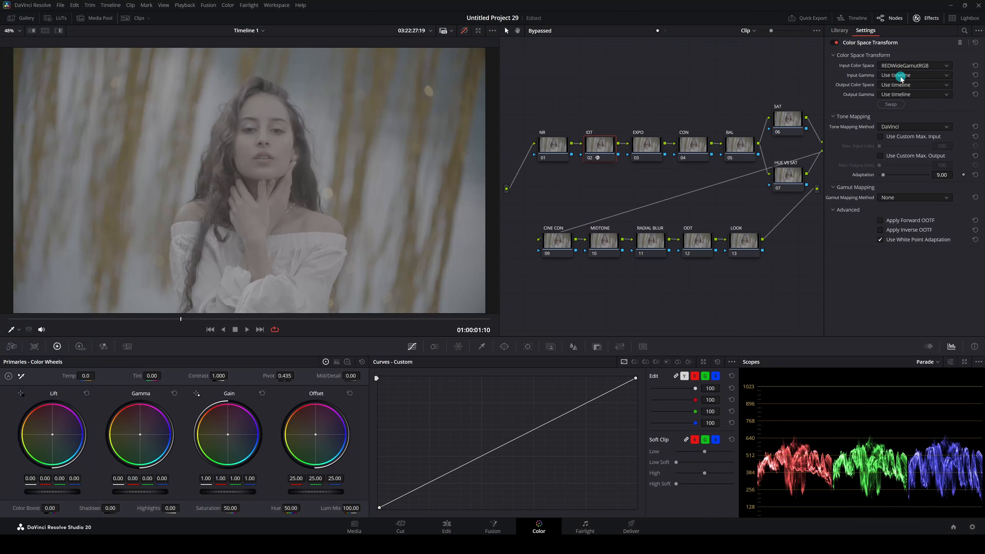
{"action": "left_click", "coordinate": [900, 76]}
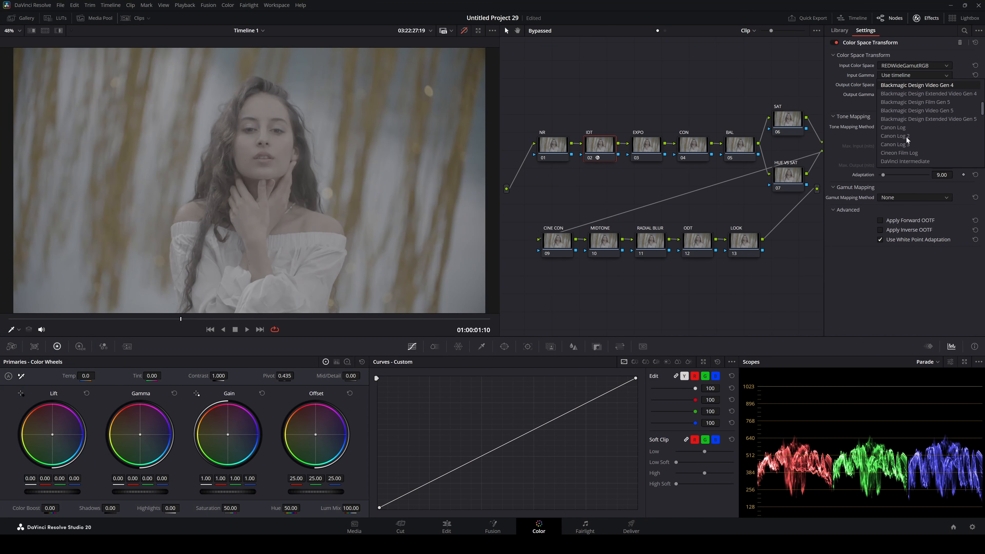
{"action": "scroll", "coordinate": [906, 137], "scroll_direction": "down", "scroll_amount": 6}
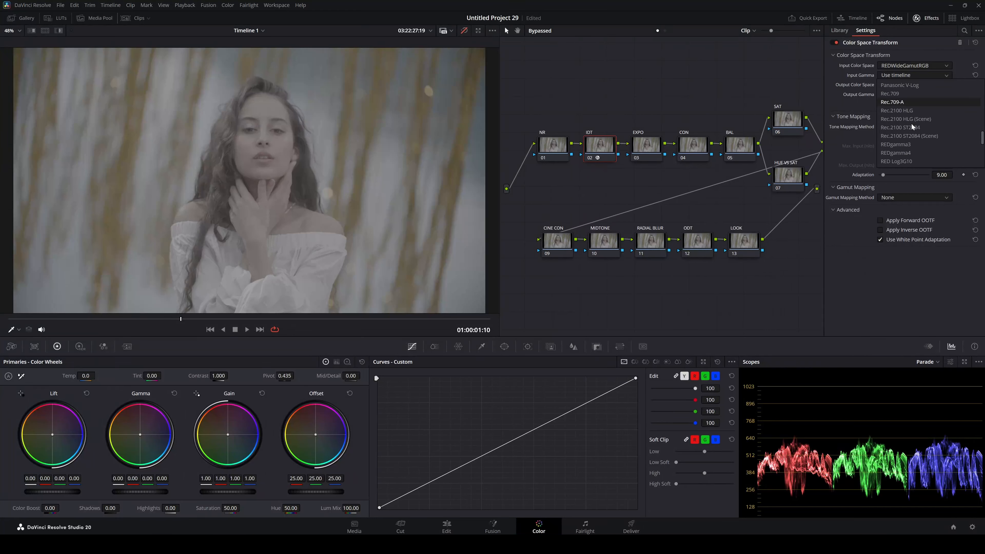
{"action": "left_click", "coordinate": [907, 135]}
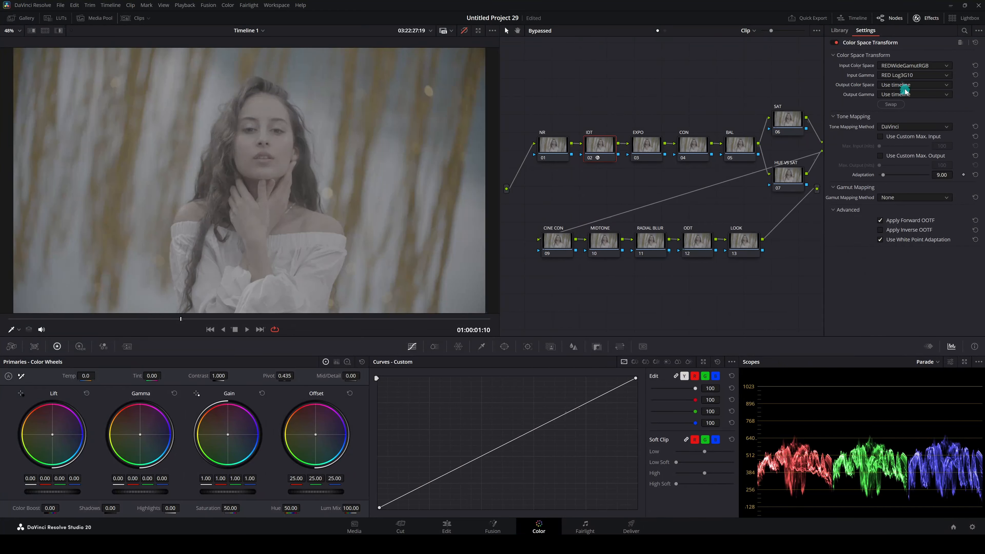
- Set the IDT node's output color space to DaVinci Wide Gamut and its output gamma to DaVinci Intermediate
{"action": "left_click", "coordinate": [900, 86]}
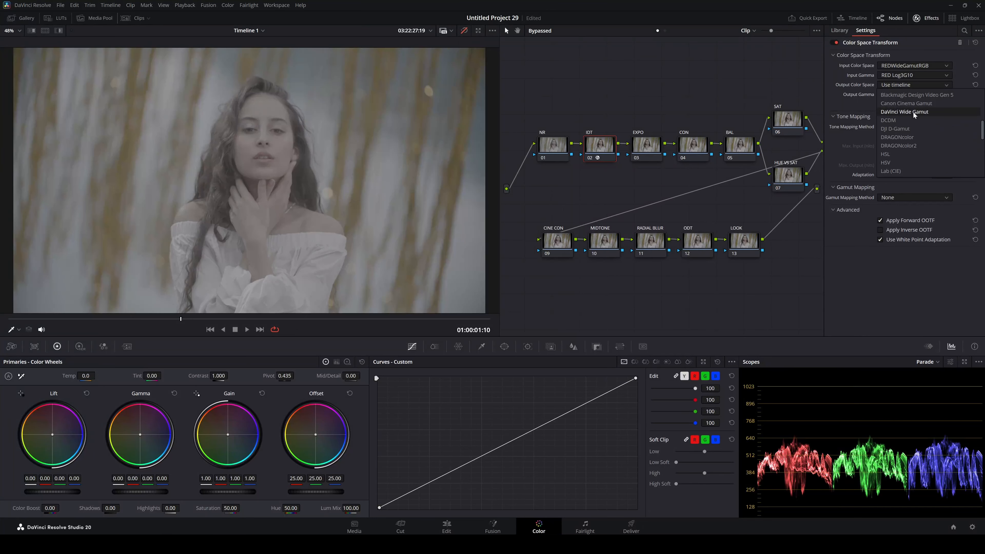
{"action": "left_click", "coordinate": [902, 95]}
{"action": "left_click", "coordinate": [902, 95]}
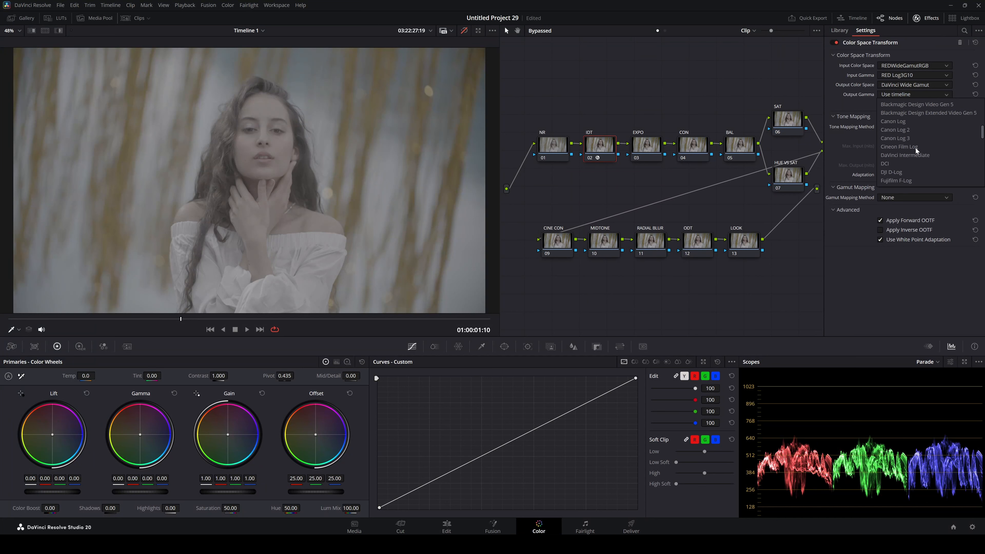
{"action": "left_click", "coordinate": [915, 154]}
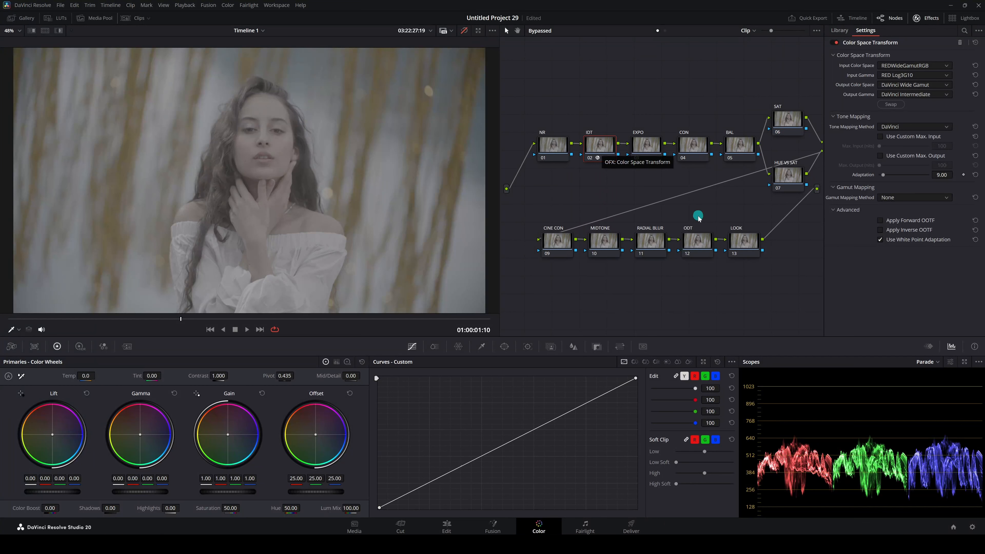
- Paste the IDT node's Color Space Transform onto the ODT node and swap its input and output settings
{"action": "left_click", "coordinate": [692, 244]}
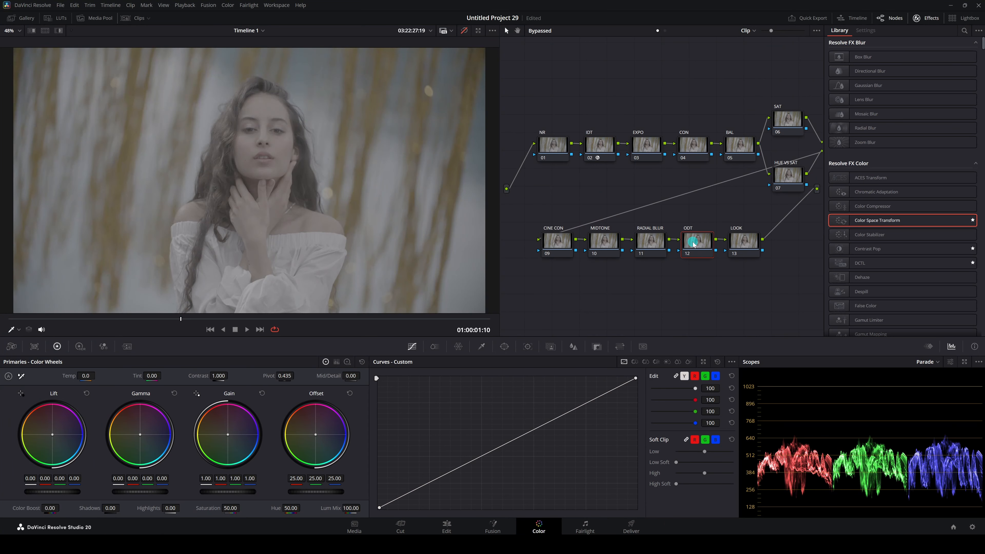
{"action": "key", "text": "ctrl+v"}
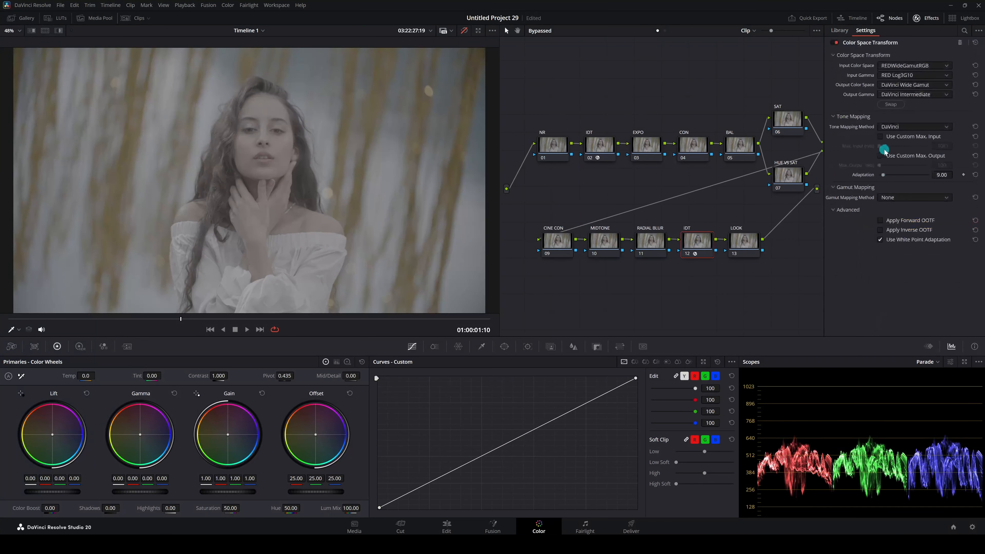
{"action": "left_click", "coordinate": [890, 105]}
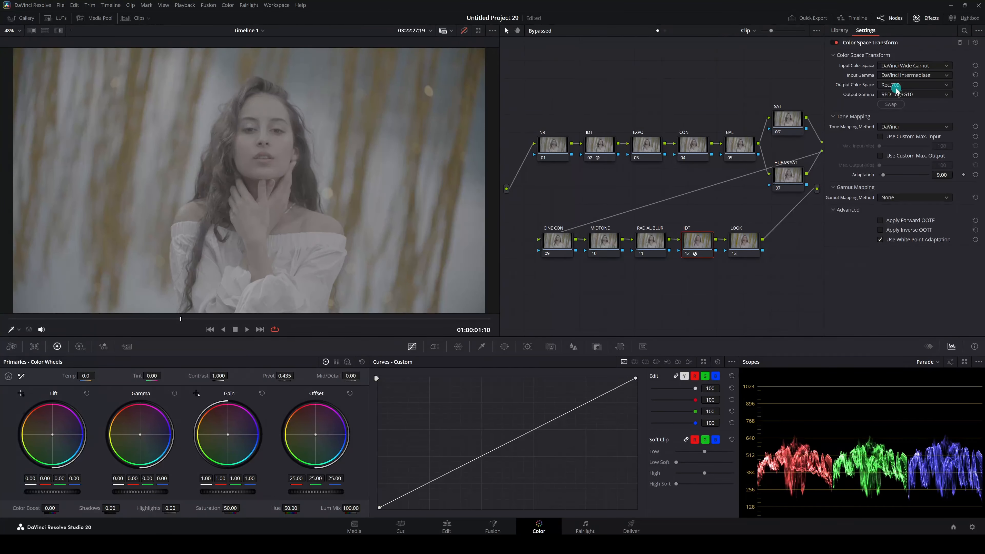
- Set the ODT node's transform output to the Rec.709 color space with Gamma 2.4
{"action": "left_click", "coordinate": [894, 94]}
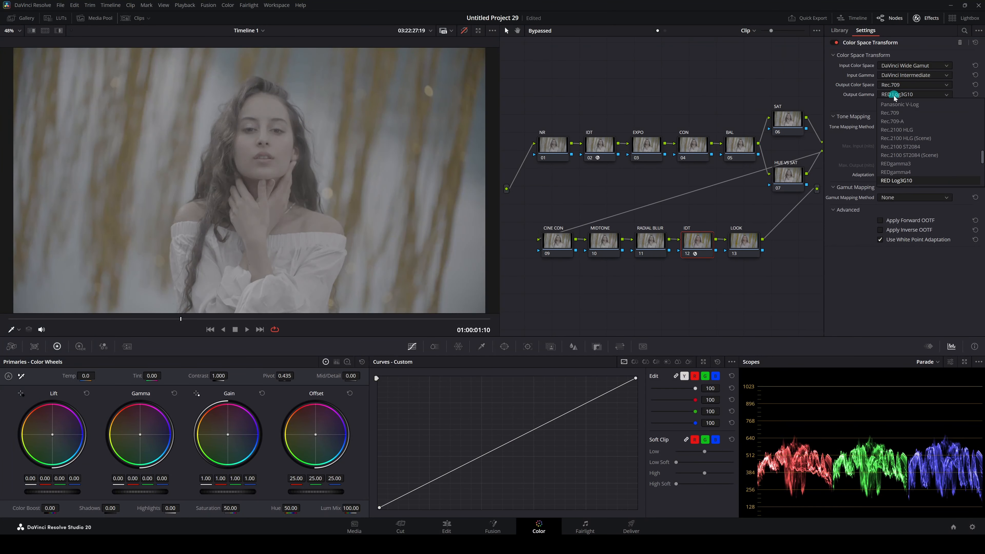
{"action": "scroll", "coordinate": [906, 171], "scroll_direction": "up", "scroll_amount": 3}
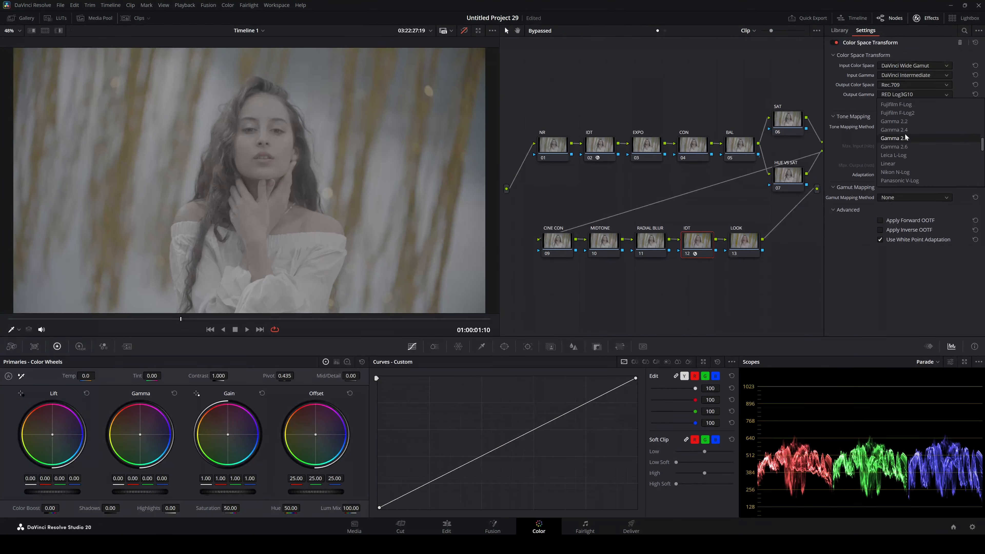
{"action": "left_click", "coordinate": [905, 130]}
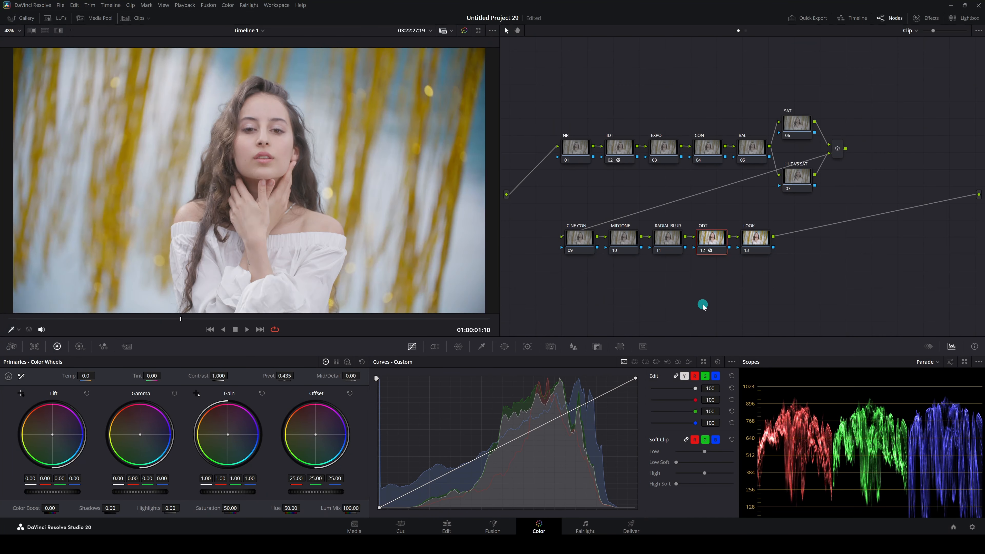
- Raise the global exposure on the EXPO node to 0.25 with the High Dynamic Range color wheels
{"action": "left_click", "coordinate": [664, 160]}
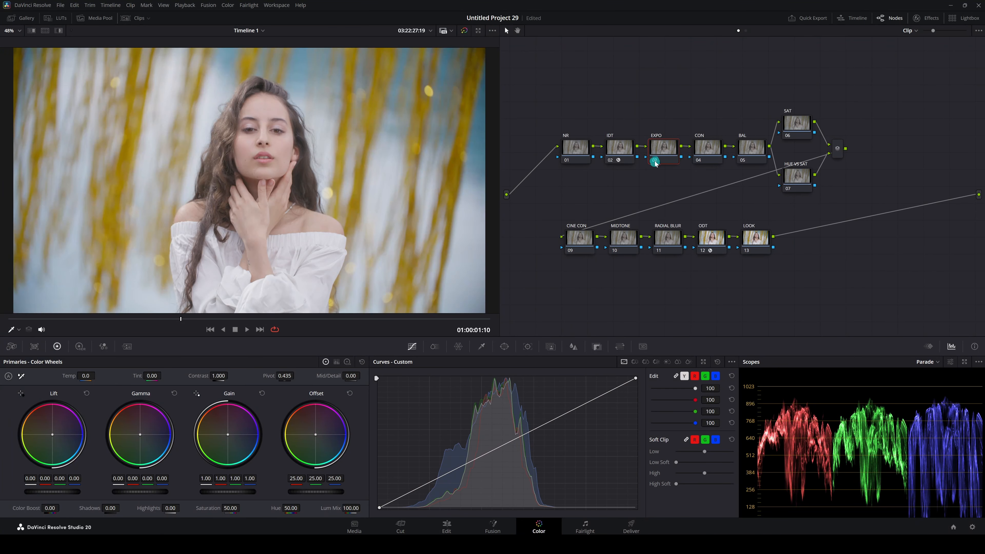
{"action": "left_click", "coordinate": [80, 346]}
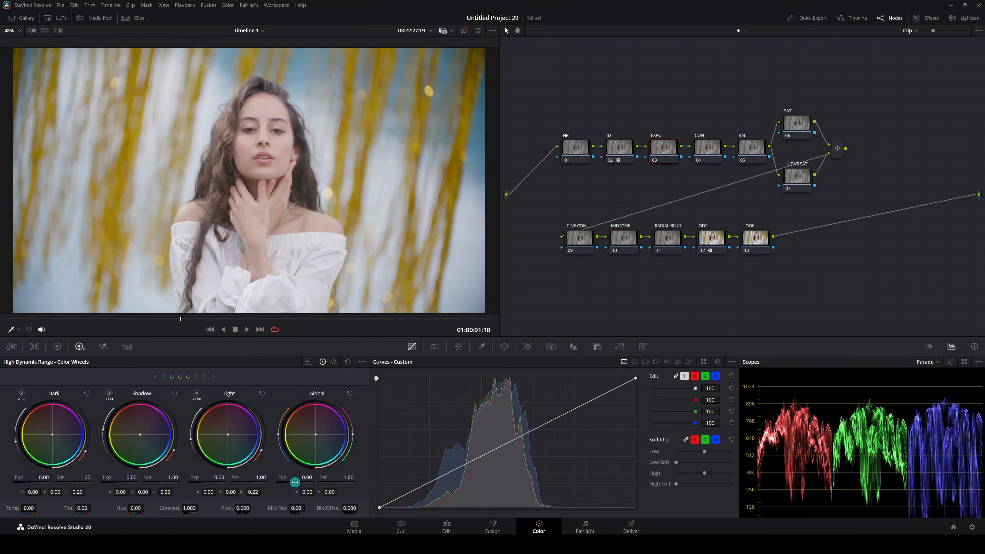
{"action": "left_click_drag", "start_coordinate": [295, 482], "coordinate": [336, 482]}
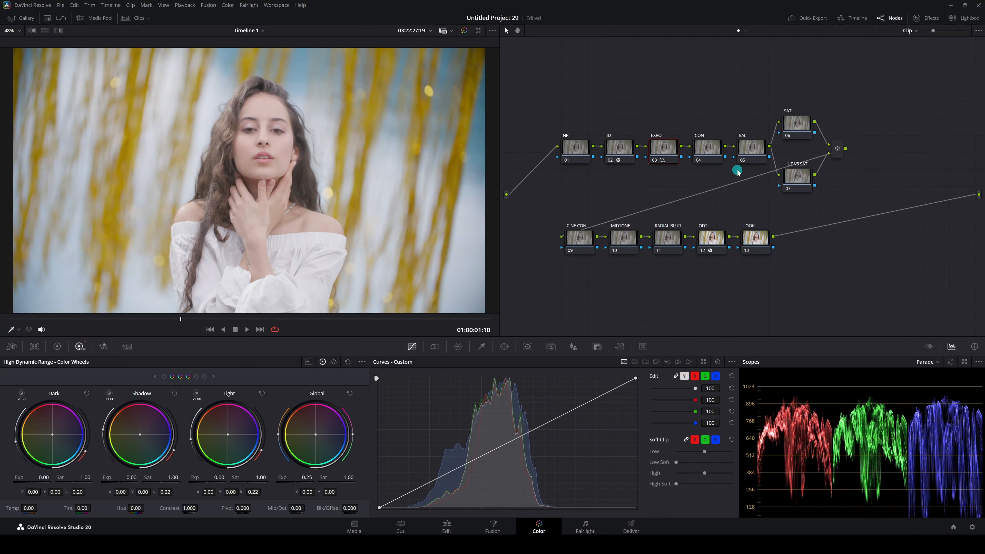
- Adjust the CON node's primaries to a contrast of 1.236 and a pivot of 0.507
{"action": "left_click", "coordinate": [707, 150]}
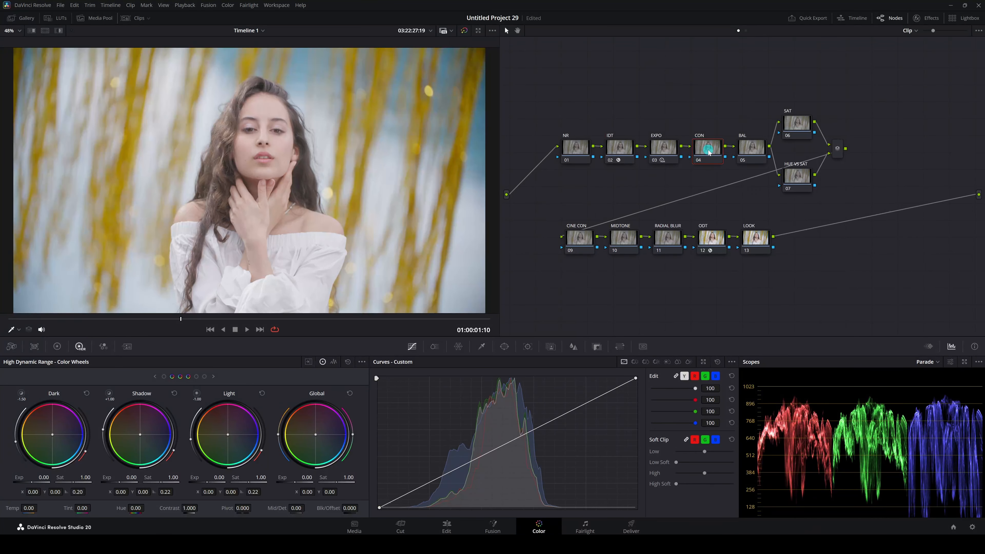
{"action": "left_click", "coordinate": [56, 346]}
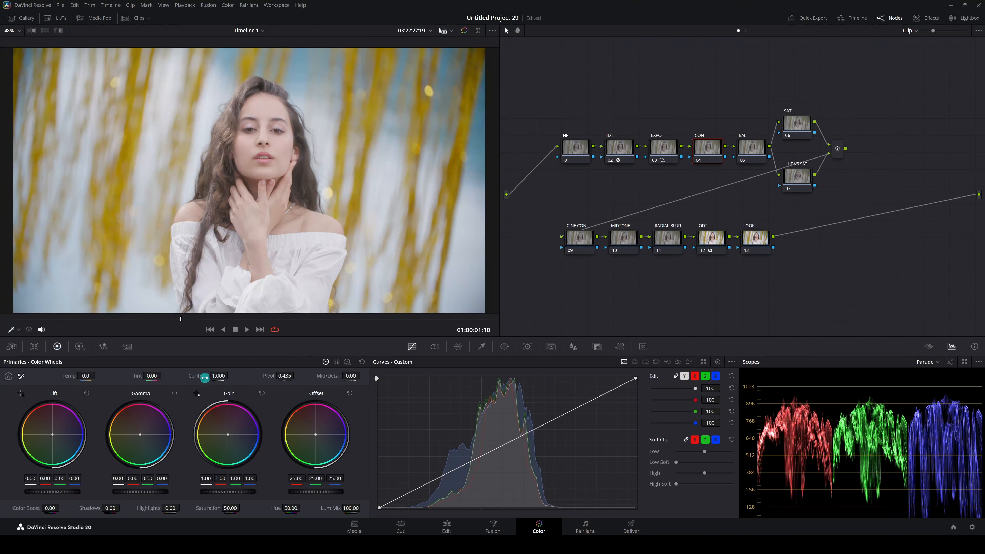
{"action": "left_click_drag", "start_coordinate": [215, 376], "coordinate": [303, 378]}
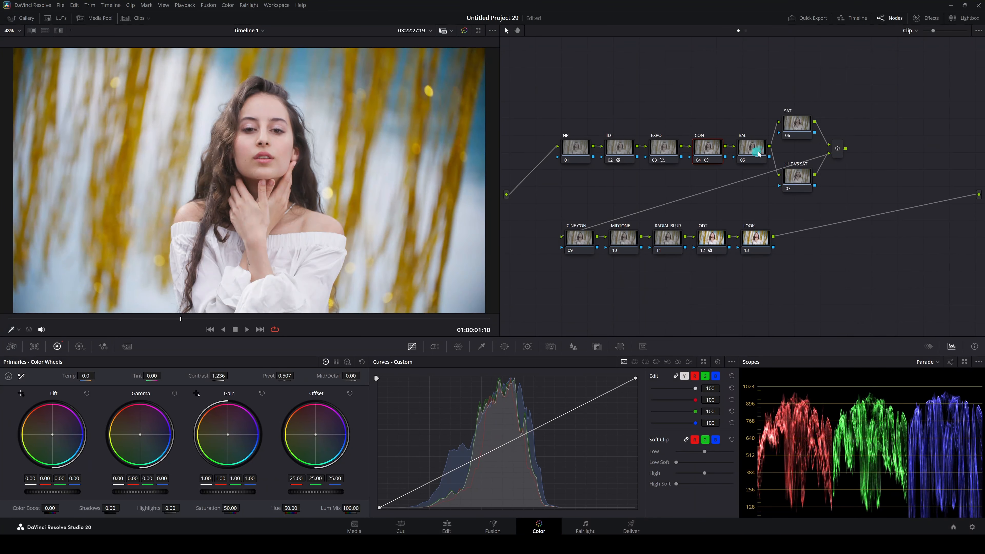
- Shift the BAL node's Offset wheel to about 23.52 red, 25.00 green and 26.25 blue, toggling the node to compare the balance
{"action": "left_click", "coordinate": [748, 155]}
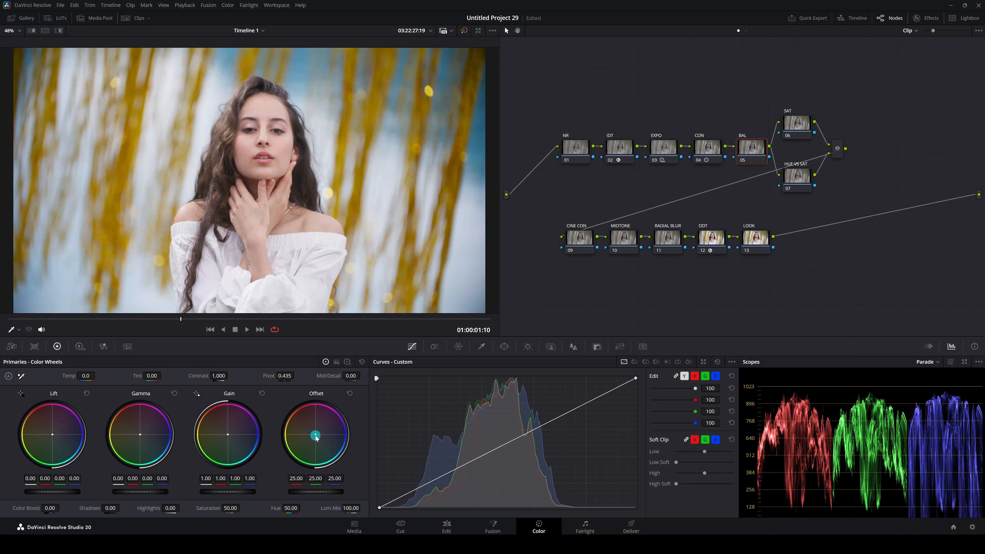
{"action": "left_click_drag", "start_coordinate": [314, 434], "coordinate": [314, 439]}
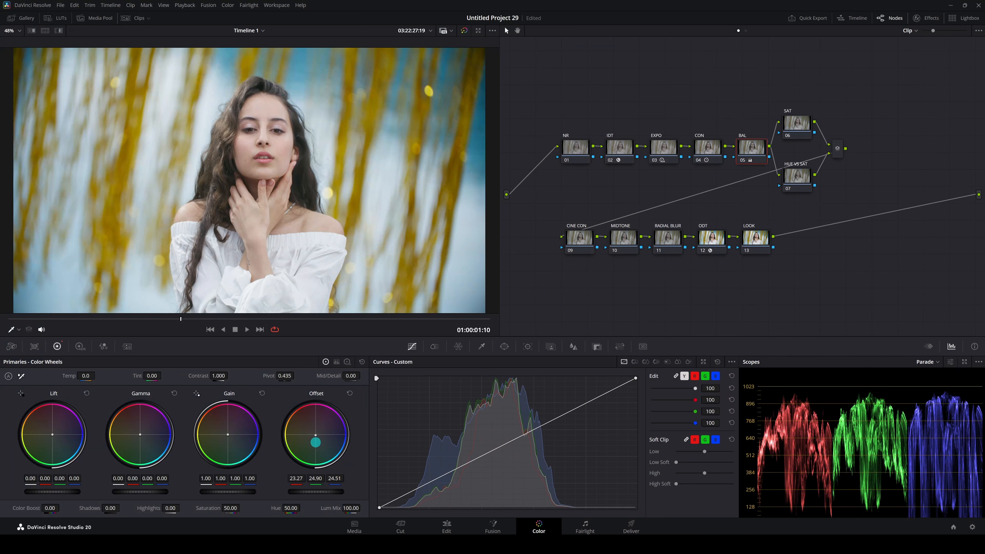
{"action": "left_click_drag", "start_coordinate": [316, 442], "coordinate": [316, 437]}
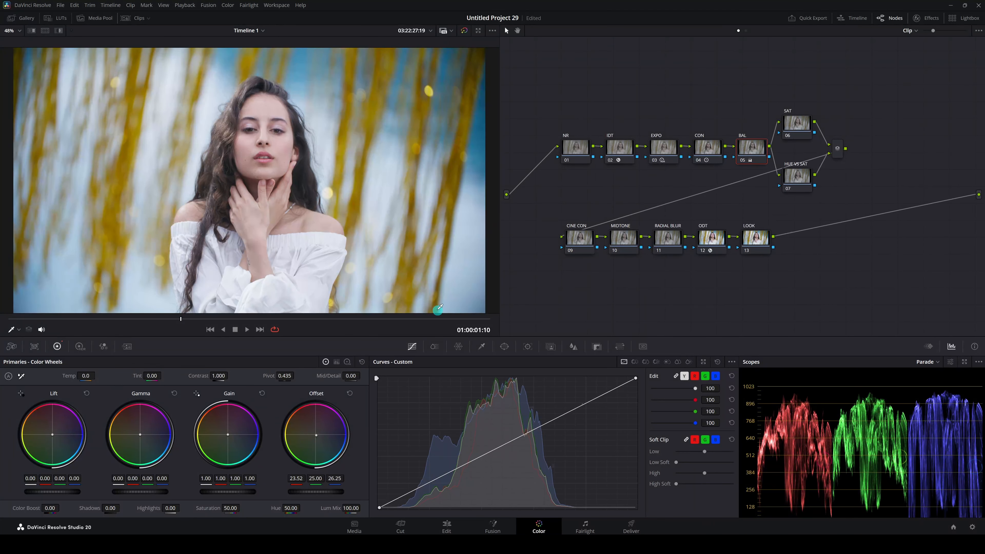
{"action": "left_click", "coordinate": [742, 161]}
{"action": "left_click", "coordinate": [741, 162]}
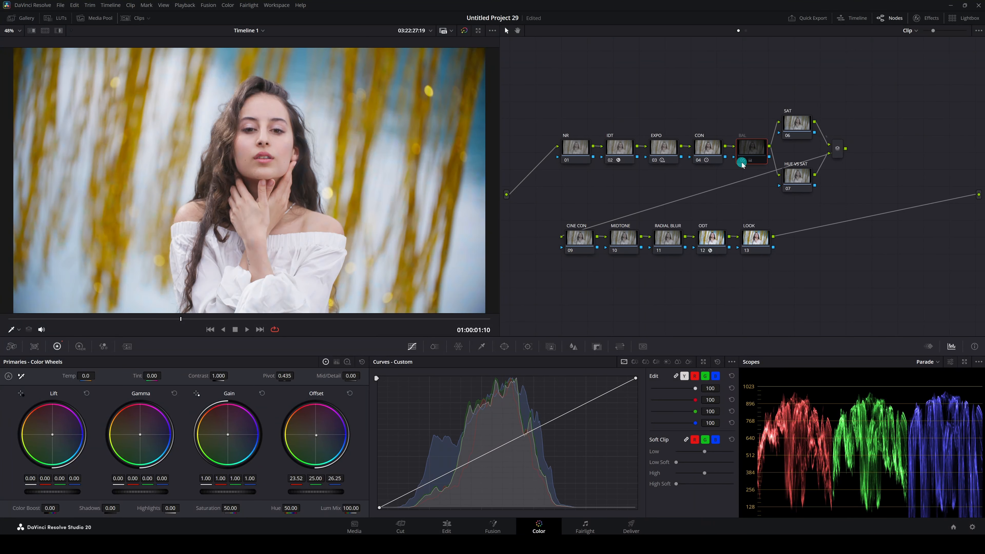
- Compare the picture with the BAL node disabled and enabled
{"action": "left_click", "coordinate": [741, 161]}
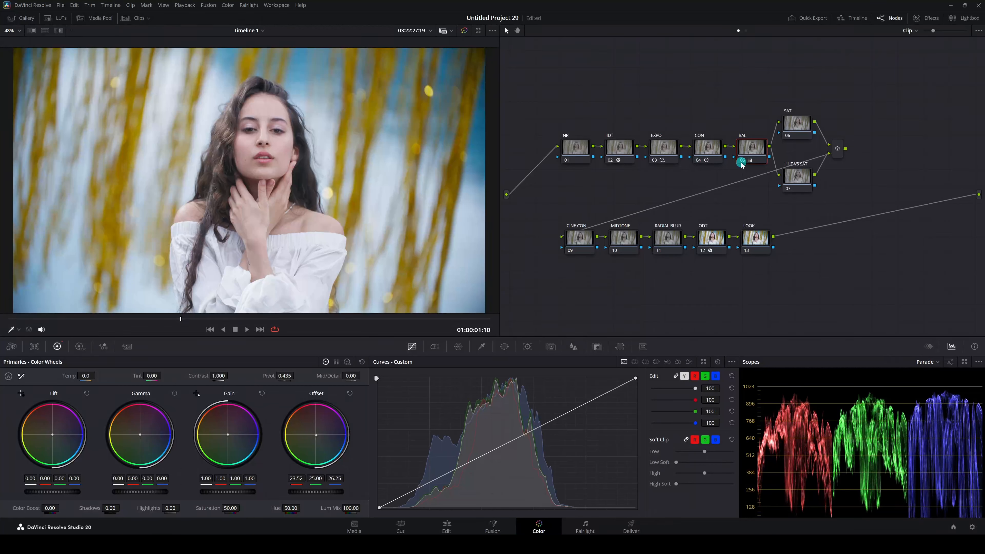
{"action": "left_click", "coordinate": [741, 161]}
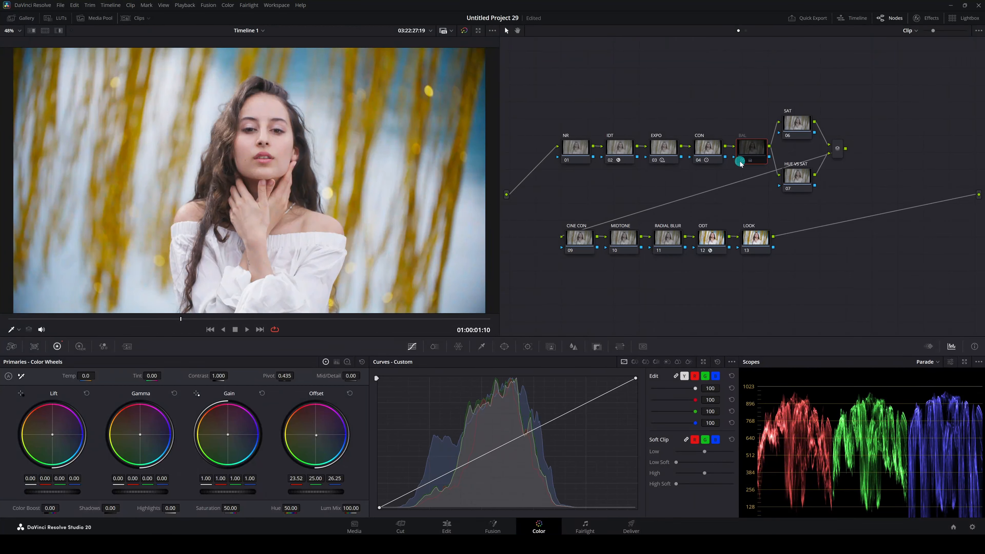
{"action": "left_click", "coordinate": [740, 161]}
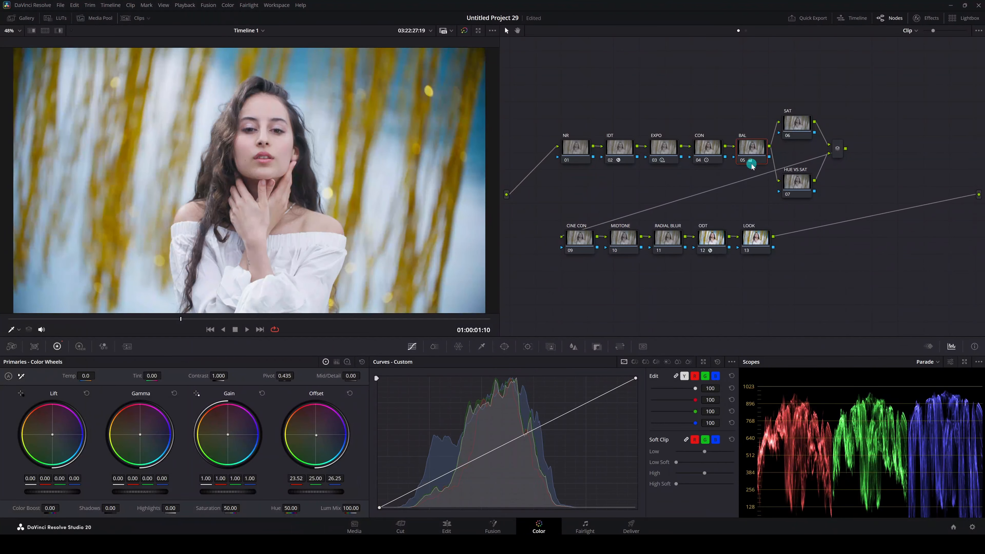
- Raise the SAT node's saturation to 70.20 and show the Parade and Vectorscope in a floating scopes window
{"action": "left_click", "coordinate": [800, 125]}
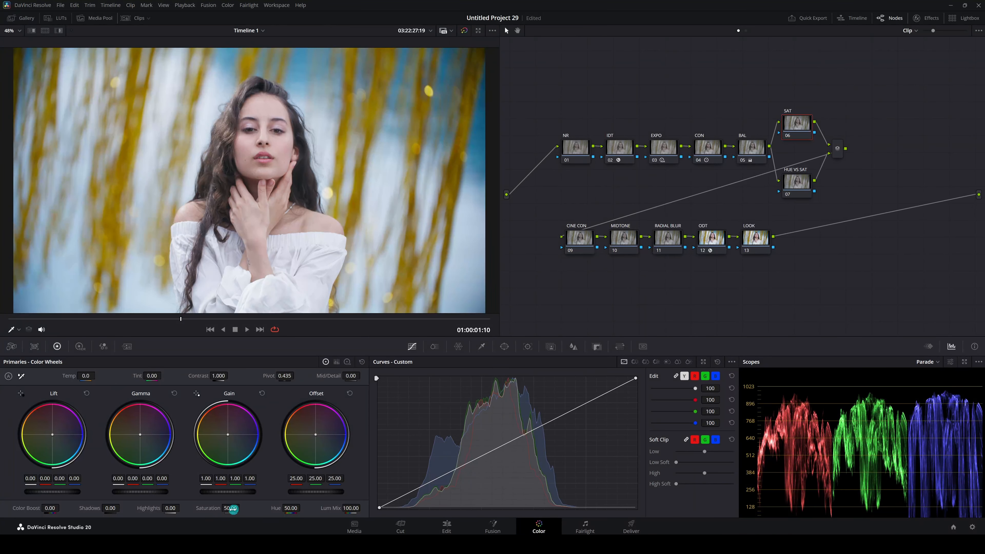
{"action": "left_click_drag", "start_coordinate": [225, 510], "coordinate": [265, 508]}
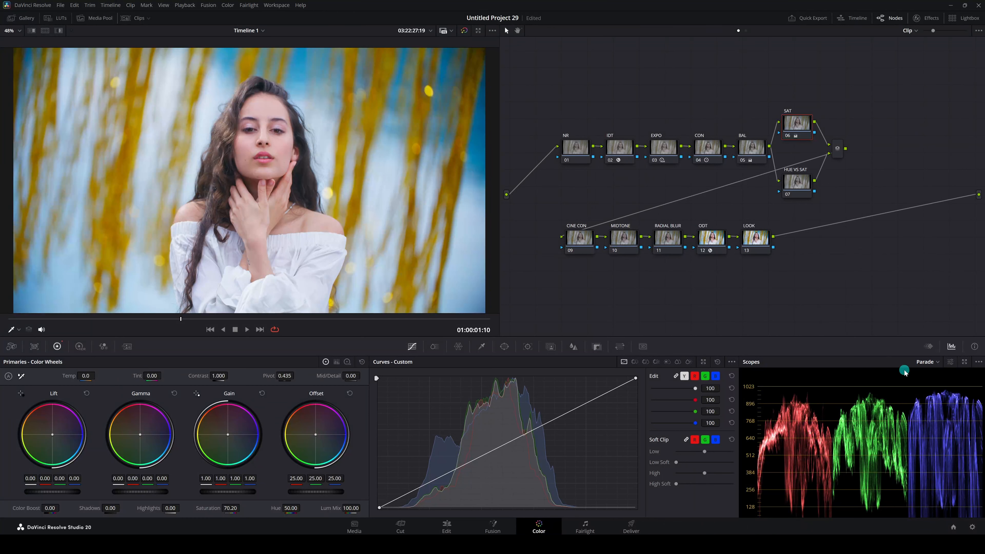
{"action": "left_click", "coordinate": [965, 362]}
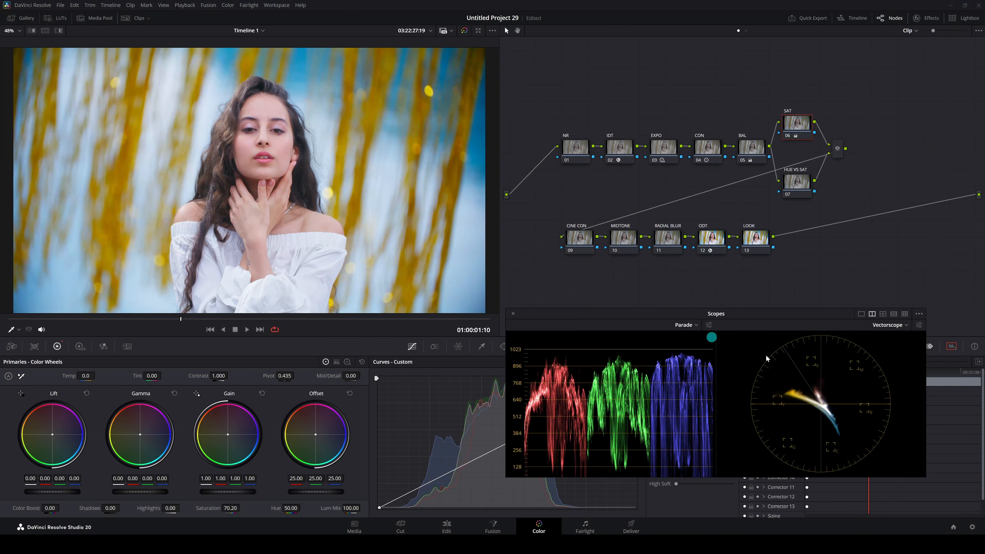
{"action": "left_click_drag", "start_coordinate": [666, 313], "coordinate": [721, 287]}
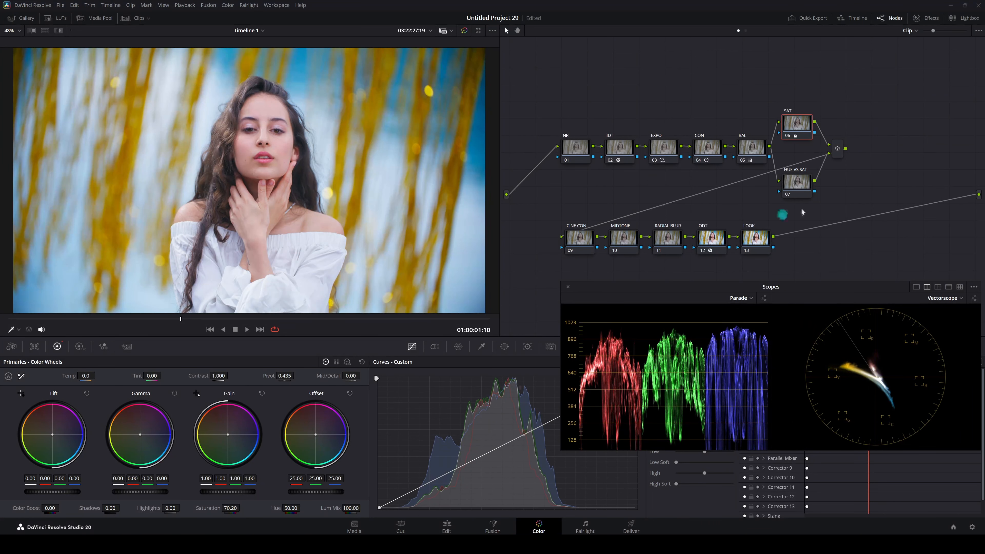
- Reduce the yellows on the HUE VS SAT node by lowering the Hue Vs Sat curve to 0.27 at input hue 313.52
{"action": "left_click", "coordinate": [800, 186]}
{"action": "left_click_drag", "start_coordinate": [621, 290], "coordinate": [739, 304]}
{"action": "left_click", "coordinate": [645, 362]}
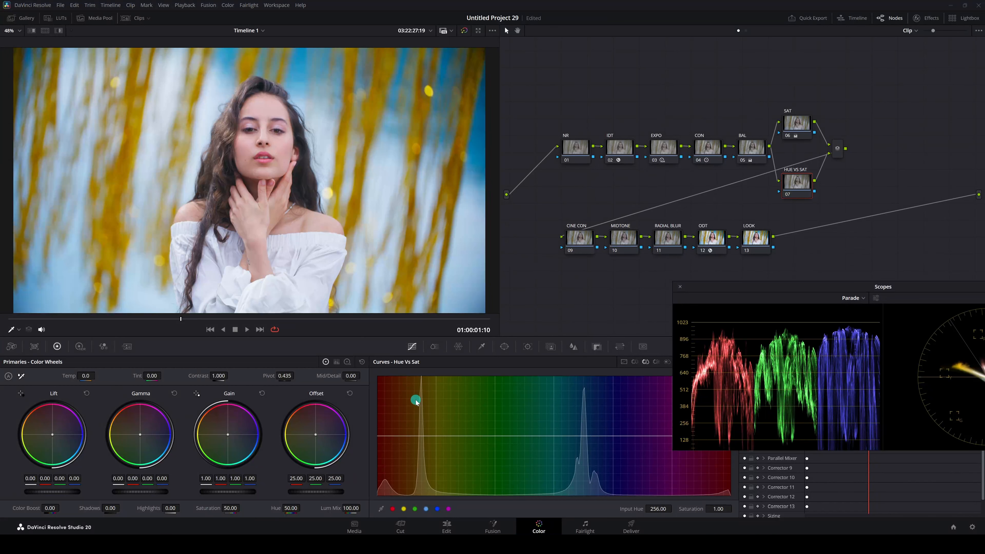
{"action": "left_click", "coordinate": [403, 510]}
{"action": "left_click_drag", "start_coordinate": [436, 438], "coordinate": [433, 481]}
{"action": "right_click", "coordinate": [421, 439]}
{"action": "left_click", "coordinate": [404, 509]}
{"action": "left_click_drag", "start_coordinate": [747, 286], "coordinate": [596, 281]}
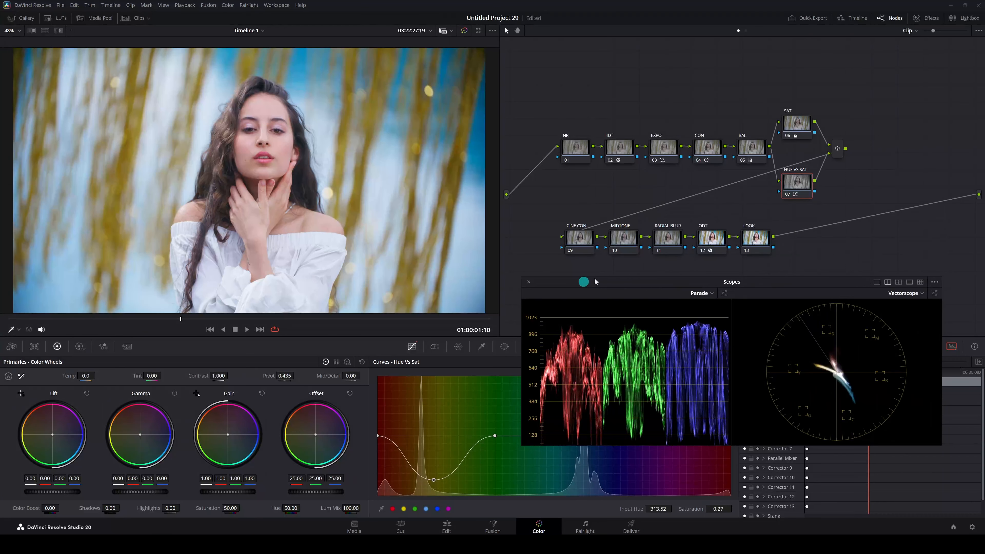
- Compare the picture with and without the HUE VS SAT node's correction, then close the floating scopes window
{"action": "left_click", "coordinate": [787, 193]}
{"action": "left_click", "coordinate": [787, 194]}
{"action": "left_click", "coordinate": [786, 194]}
{"action": "left_click", "coordinate": [787, 194]}
{"action": "left_click", "coordinate": [787, 194]}
{"action": "left_click", "coordinate": [787, 194]}
{"action": "left_click", "coordinate": [528, 282]}
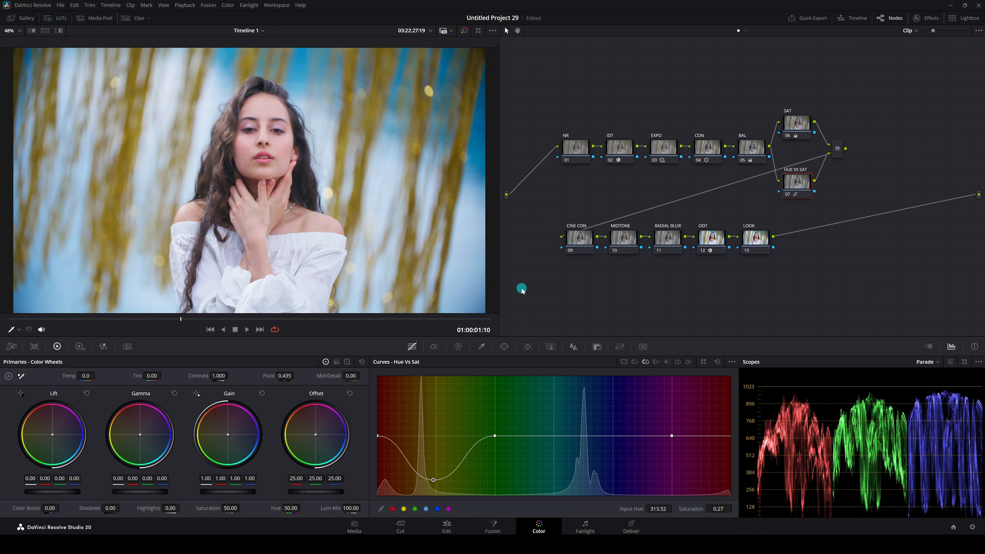
{"action": "left_click", "coordinate": [435, 347]}
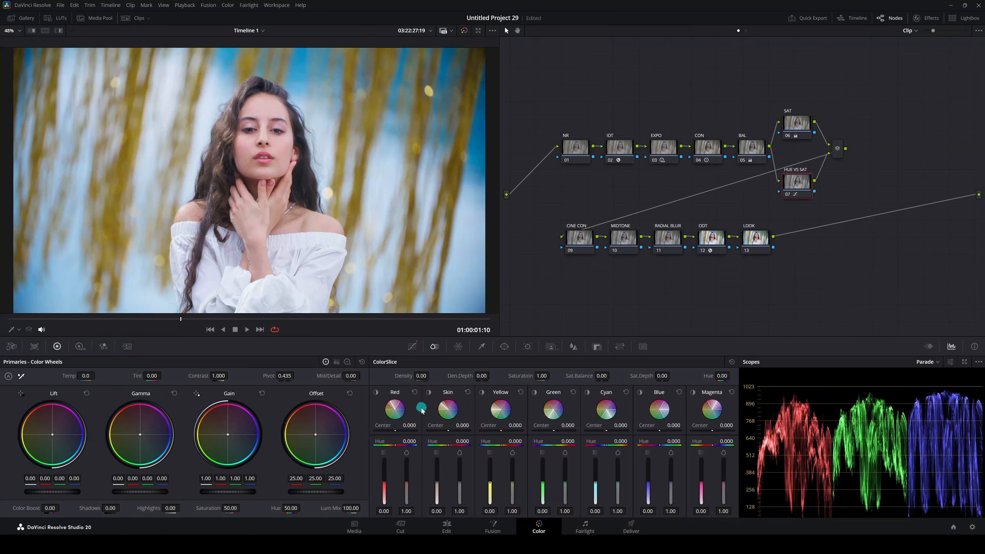
{"action": "left_click", "coordinate": [458, 348]}
{"action": "left_click", "coordinate": [412, 348]}
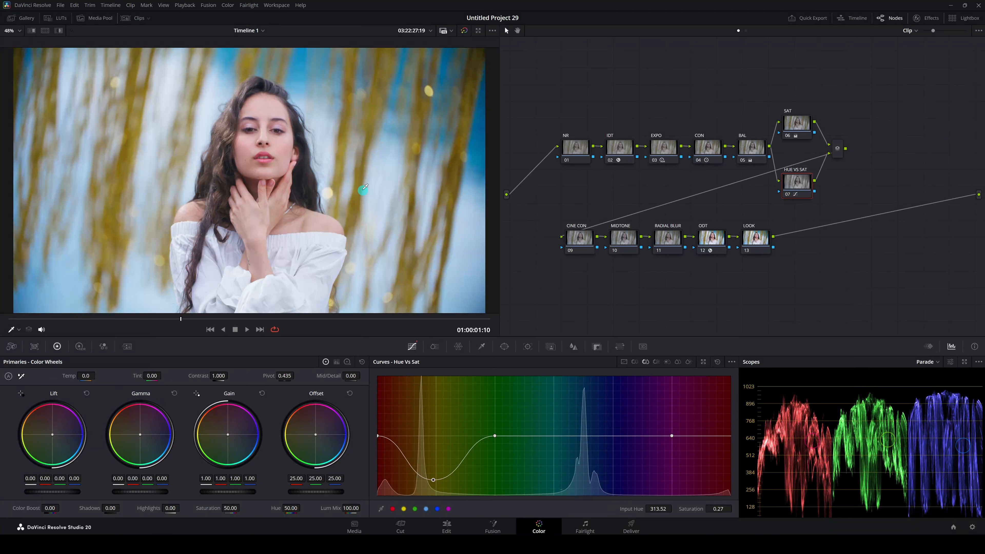
{"action": "scroll", "coordinate": [367, 189], "scroll_direction": "down", "scroll_amount": 1}
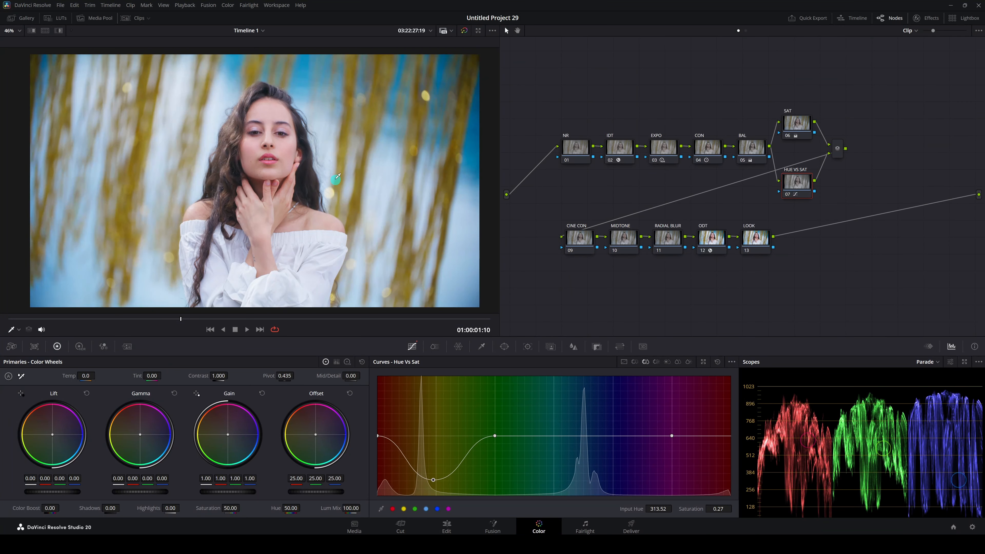
{"action": "scroll", "coordinate": [326, 186], "scroll_direction": "up", "scroll_amount": 1}
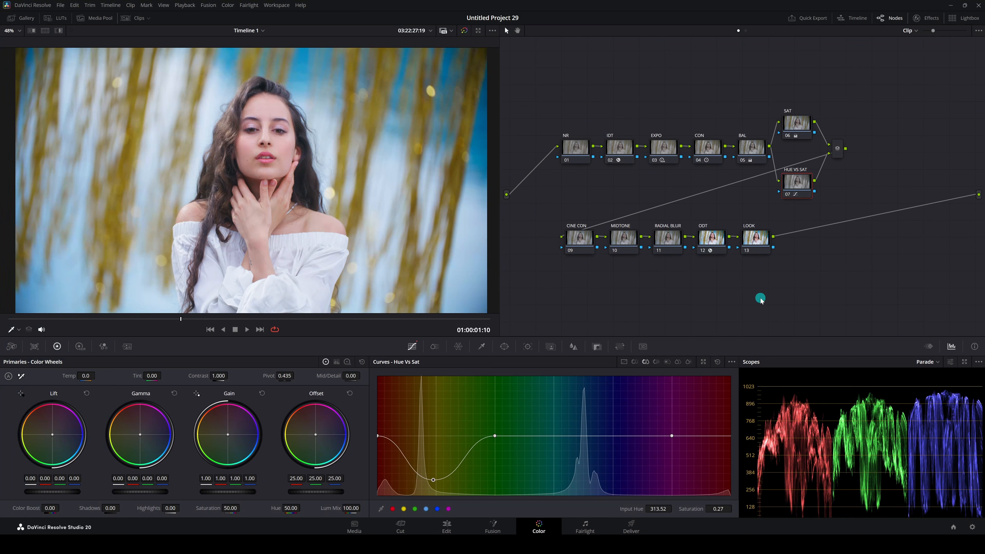
- Apply the Skin Tone 33 LUT to the LOOK node and hide the LUT browser
{"action": "left_click", "coordinate": [758, 247]}
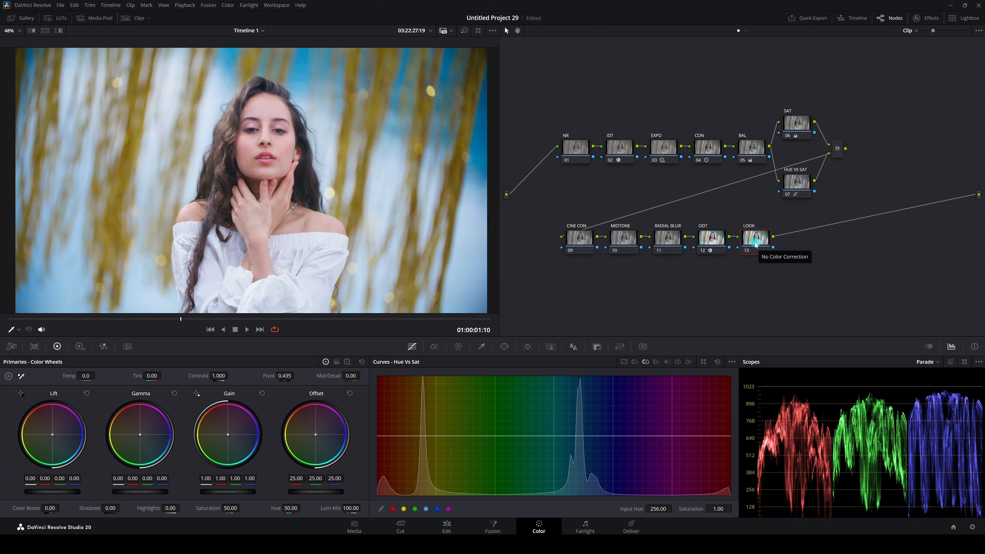
{"action": "left_click", "coordinate": [62, 18]}
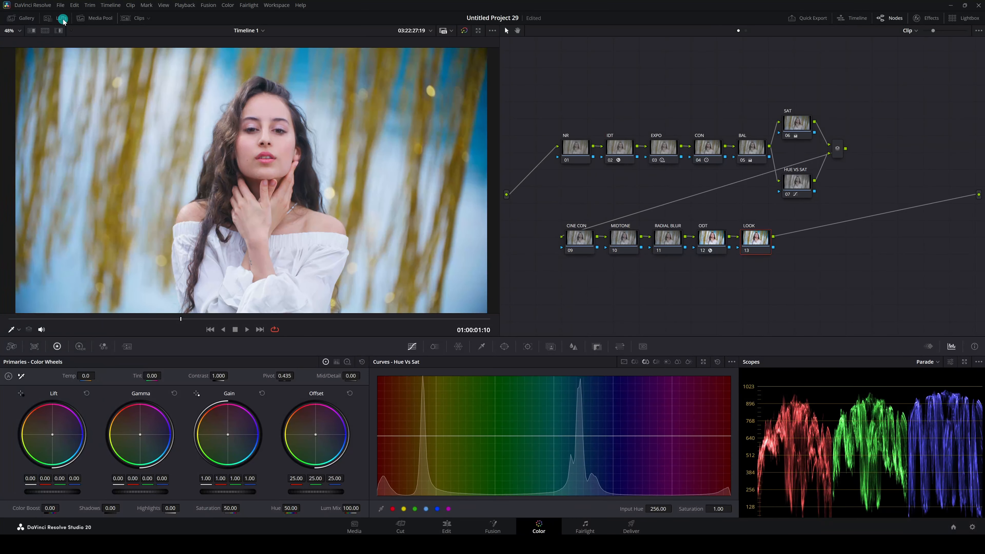
{"action": "left_click", "coordinate": [62, 18]}
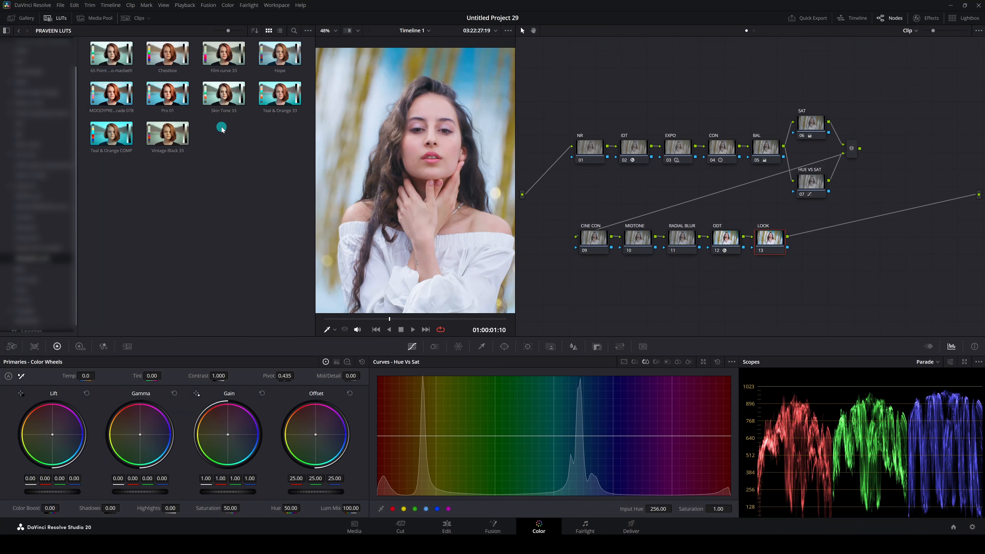
{"action": "double_click", "coordinate": [223, 99]}
{"action": "left_click", "coordinate": [59, 19]}
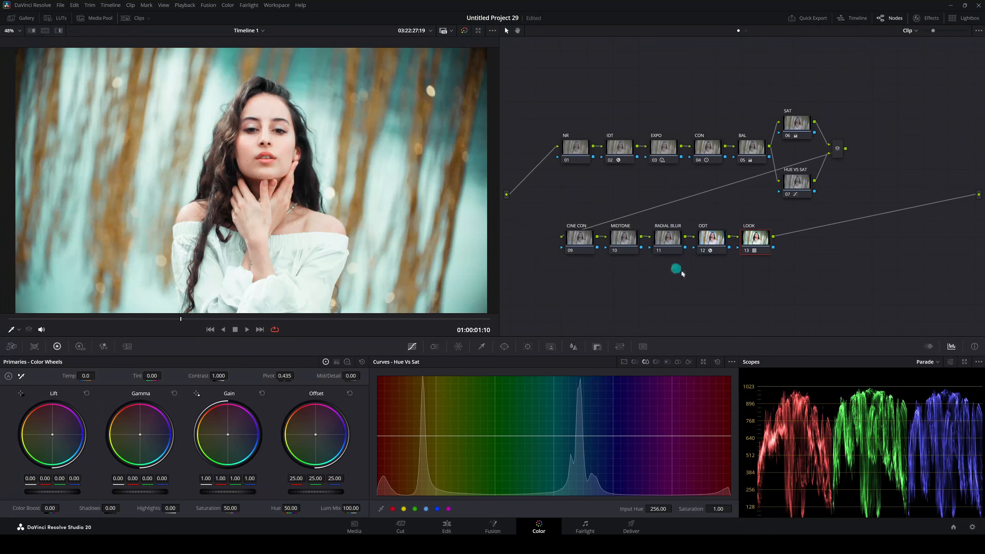
- Set the LOOK node's composite mode to Color
{"action": "right_click", "coordinate": [753, 242]}
{"action": "right_click", "coordinate": [753, 242]}
{"action": "right_click", "coordinate": [750, 244]}
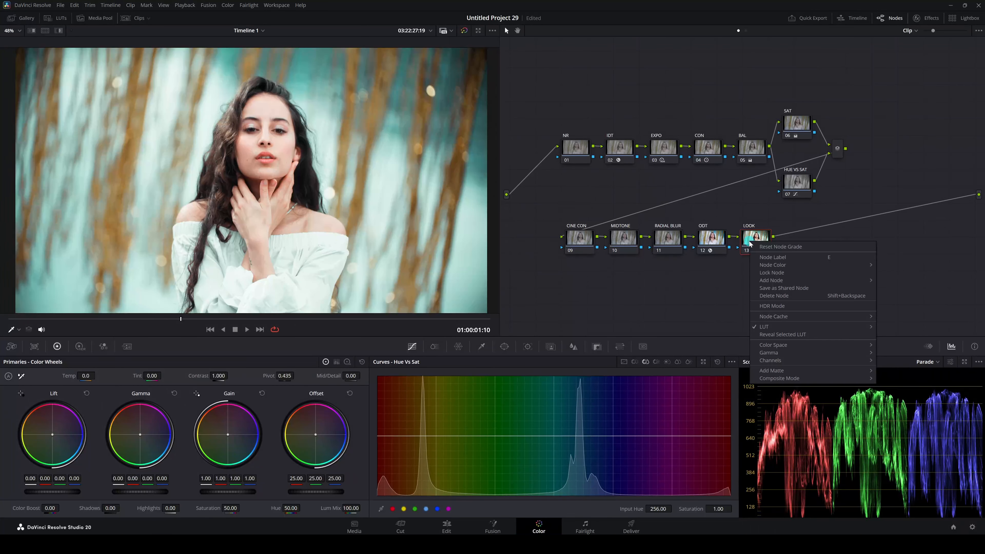
{"action": "mouse_move", "coordinate": [791, 377]}
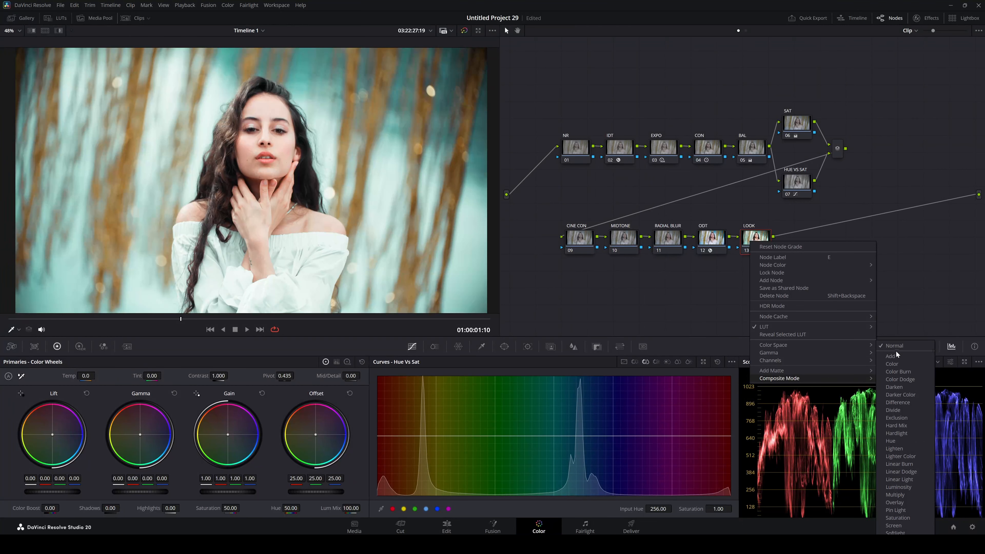
{"action": "left_click", "coordinate": [891, 365]}
{"action": "right_click", "coordinate": [758, 245]}
{"action": "mouse_move", "coordinate": [853, 381]}
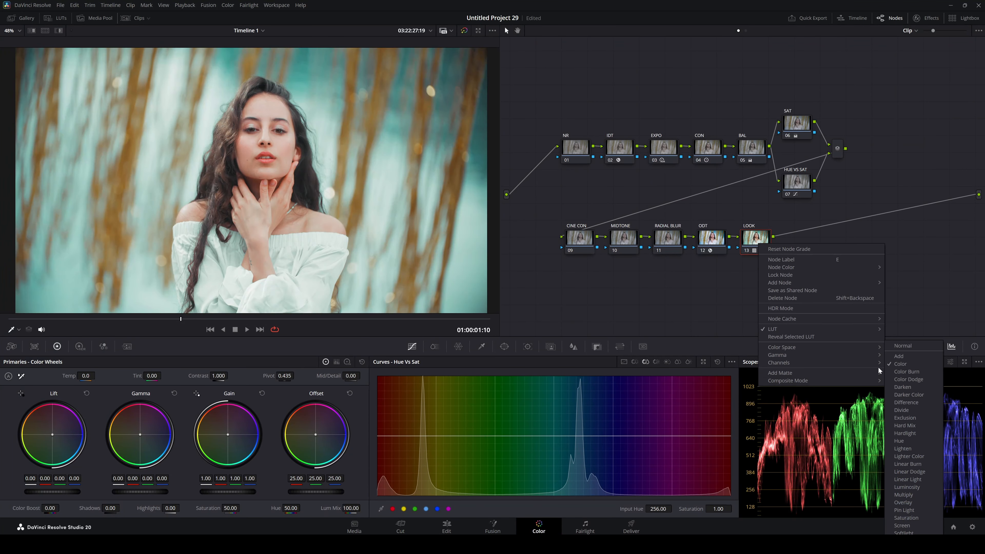
{"action": "left_click", "coordinate": [916, 249]}
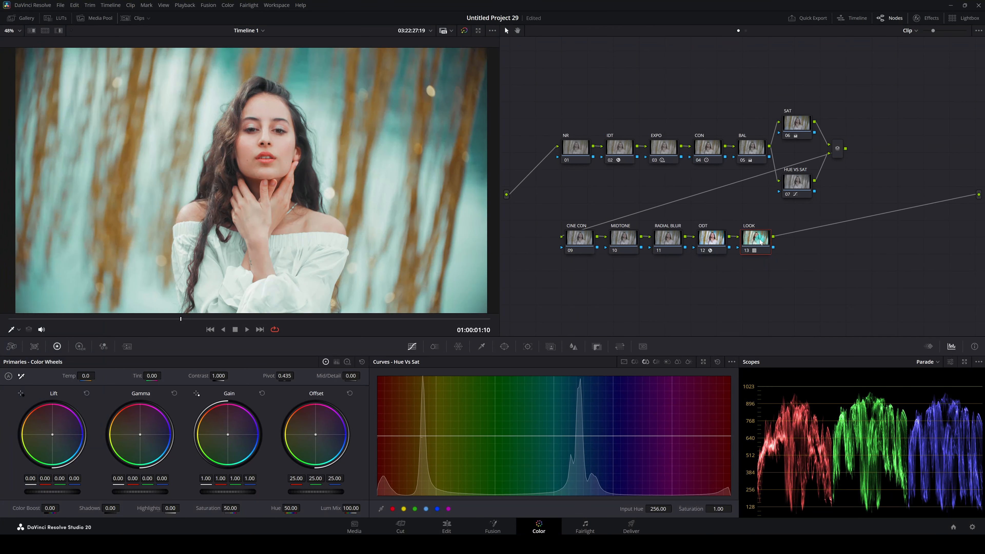
- Compare the picture with the LOOK node disabled and enabled
{"action": "left_click", "coordinate": [750, 246]}
{"action": "left_click", "coordinate": [377, 236]}
{"action": "left_click", "coordinate": [701, 258]}
{"action": "left_click", "coordinate": [746, 250]}
{"action": "left_click", "coordinate": [746, 250]}
{"action": "scroll", "coordinate": [295, 220], "scroll_direction": "up", "scroll_amount": 1}
{"action": "left_click", "coordinate": [744, 250]}
{"action": "left_click", "coordinate": [745, 250]}
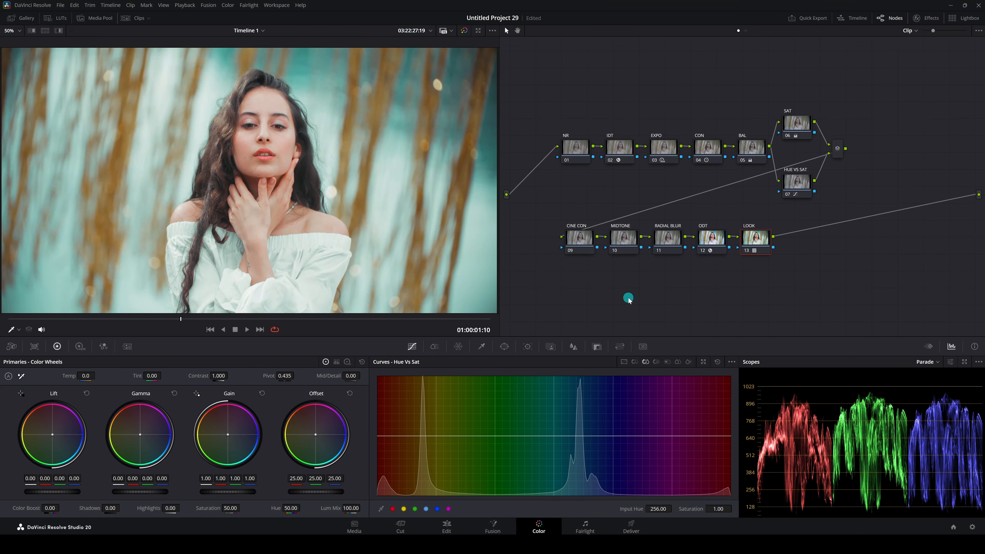
- Enable editable splines for the custom curve on the CINE CON node
{"action": "left_click", "coordinate": [575, 246]}
{"action": "left_click", "coordinate": [584, 238]}
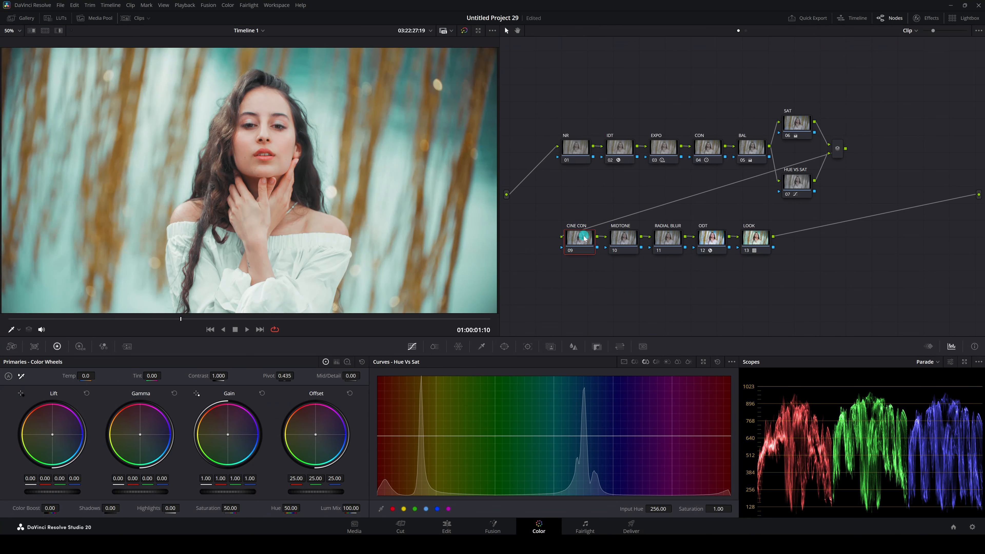
{"action": "left_click", "coordinate": [624, 362]}
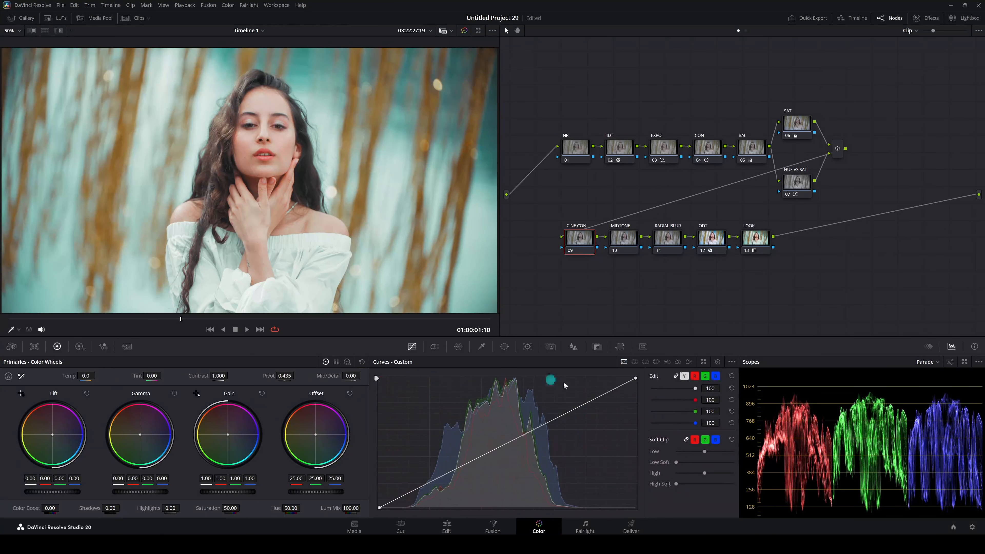
{"action": "left_click", "coordinate": [731, 362]}
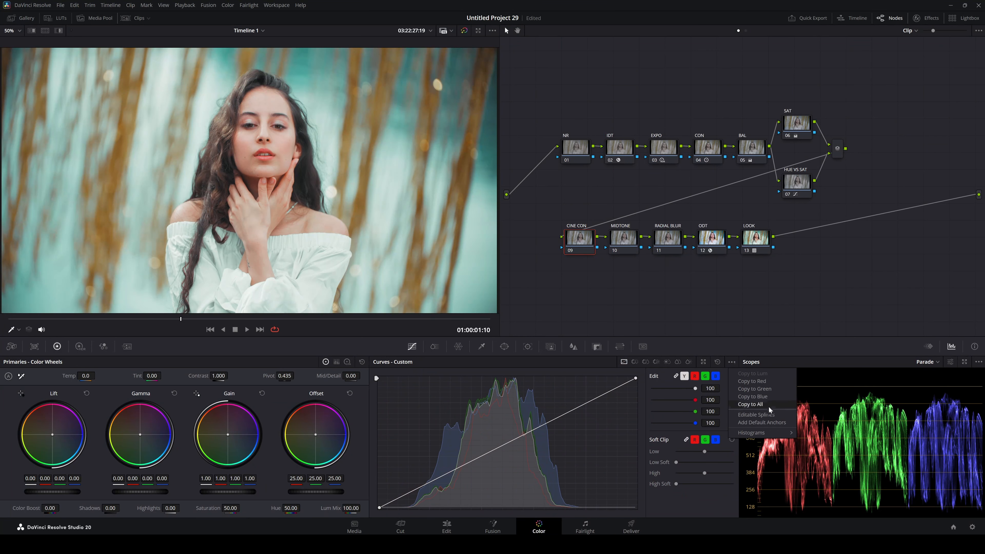
{"action": "left_click", "coordinate": [760, 404]}
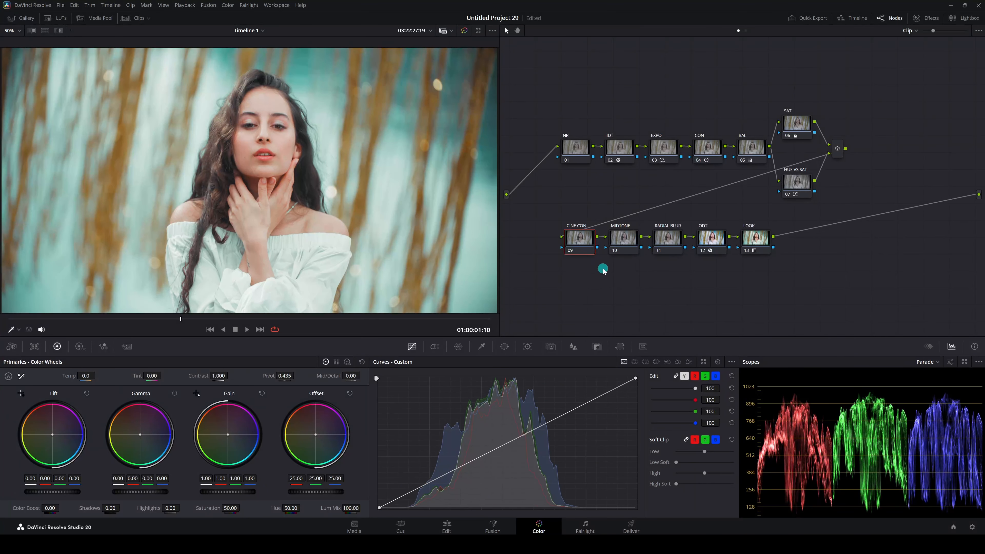
- Lower the CINE CON curve's white point, flatten its highlight roll-off and pull its shadows slightly down using the spline handles
{"action": "left_click_drag", "start_coordinate": [635, 378], "coordinate": [635, 403]}
{"action": "left_click_drag", "start_coordinate": [550, 440], "coordinate": [556, 407]}
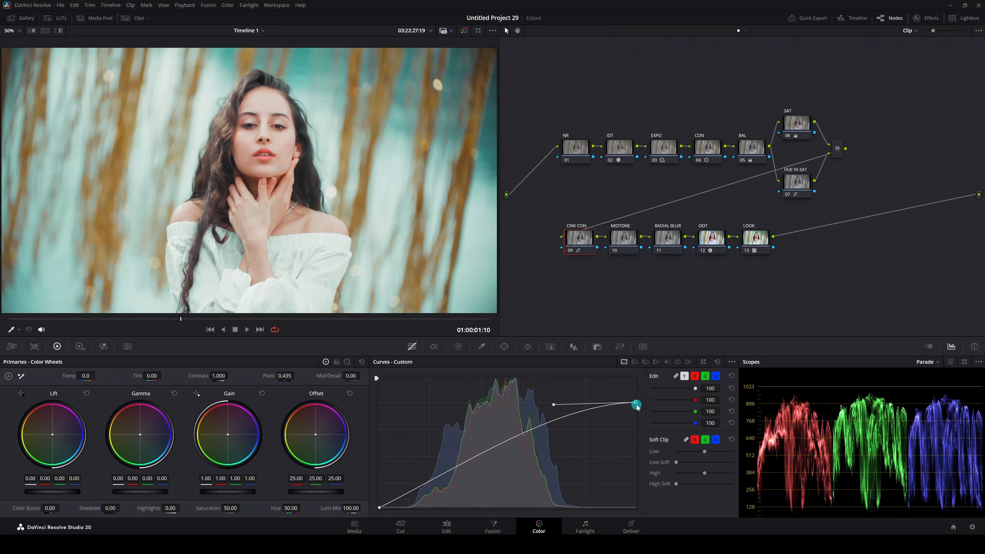
{"action": "left_click_drag", "start_coordinate": [636, 403], "coordinate": [636, 404]}
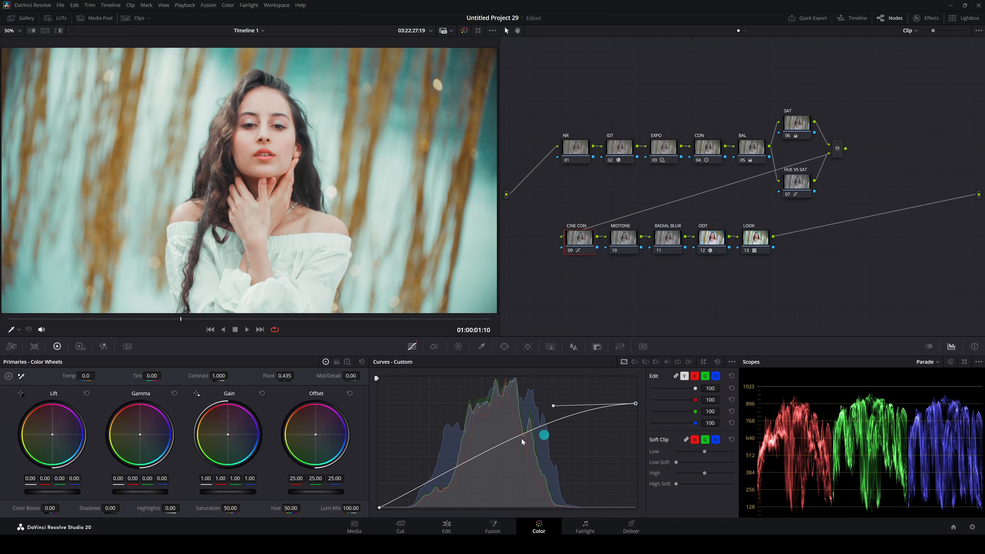
{"action": "left_click", "coordinate": [379, 507]}
{"action": "left_click_drag", "start_coordinate": [464, 464], "coordinate": [436, 488]}
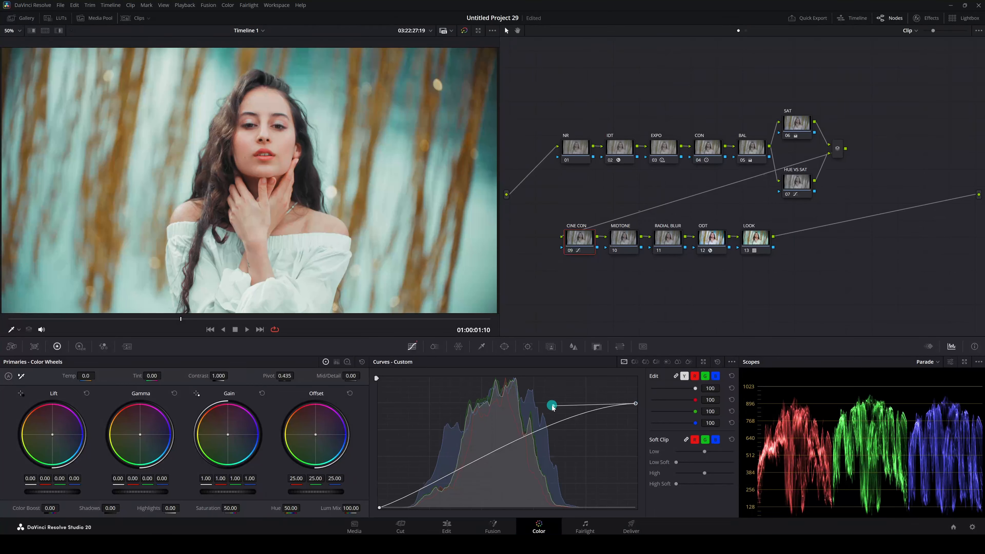
{"action": "key", "text": "ctrl+z"}
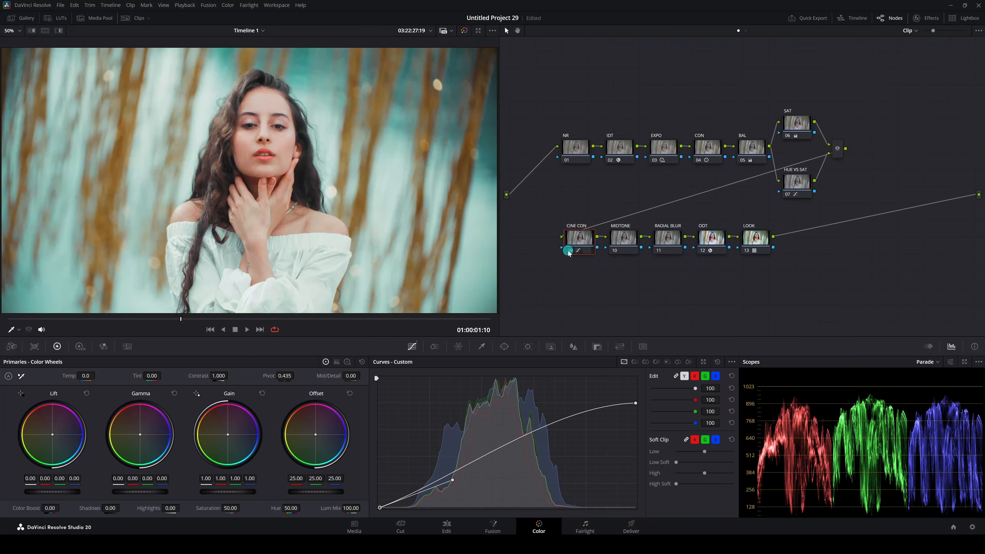
- Compare the picture with the CINE CON node disabled and enabled
{"action": "left_click", "coordinate": [284, 203]}
{"action": "left_click", "coordinate": [569, 250]}
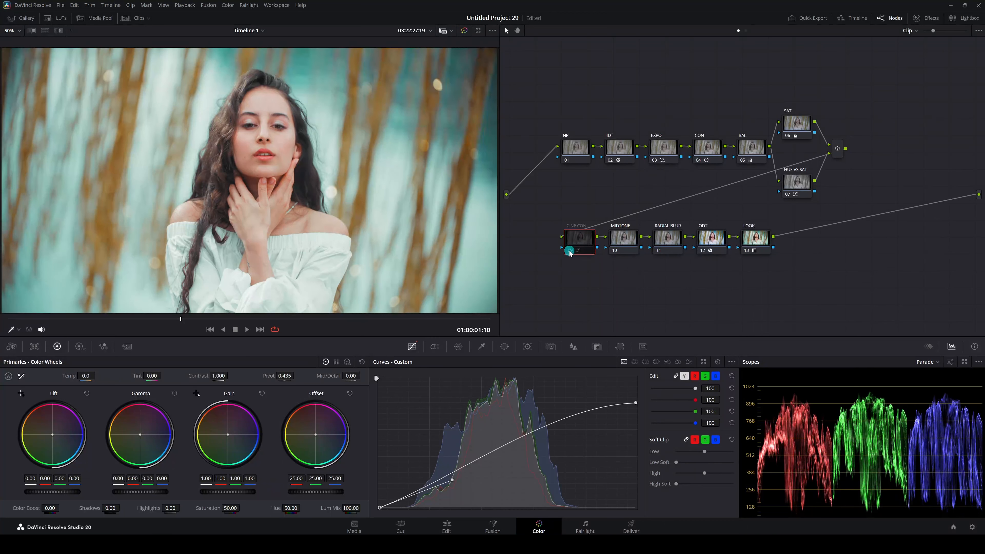
{"action": "left_click", "coordinate": [570, 250]}
{"action": "left_click", "coordinate": [908, 399]}
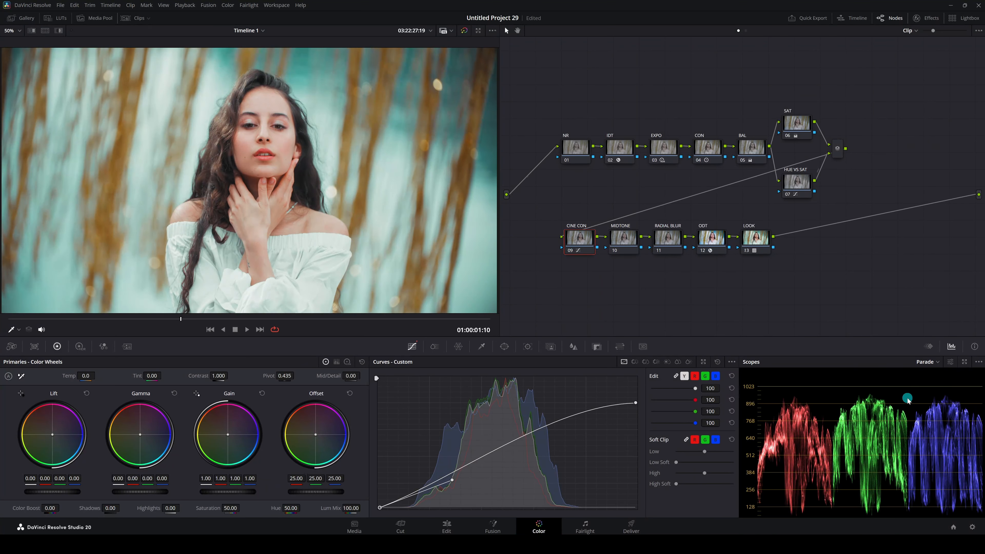
- Open the floating scopes window and check the subject's skin tone on the Vectorscope
{"action": "left_click", "coordinate": [965, 362]}
{"action": "left_click", "coordinate": [964, 362]}
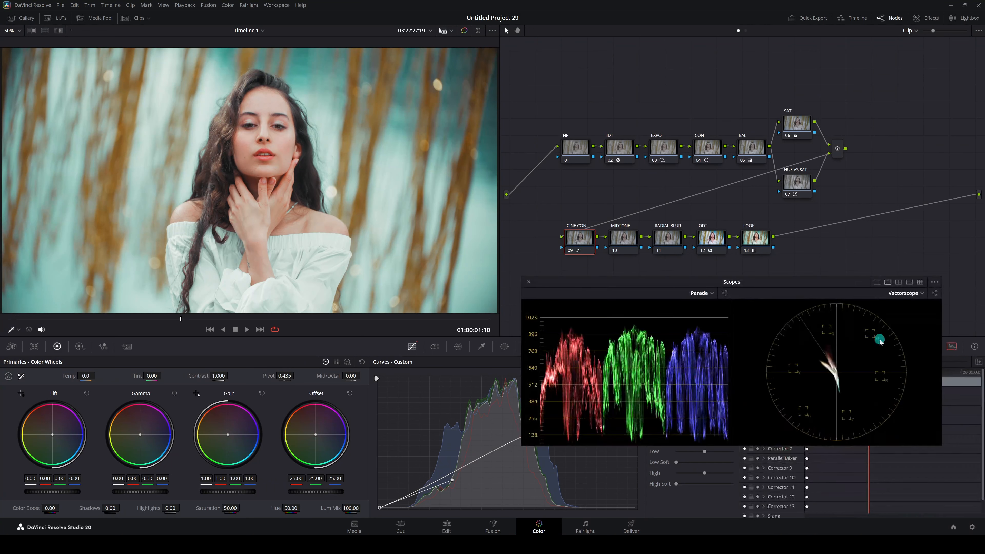
{"action": "left_click_drag", "start_coordinate": [734, 280], "coordinate": [697, 294]}
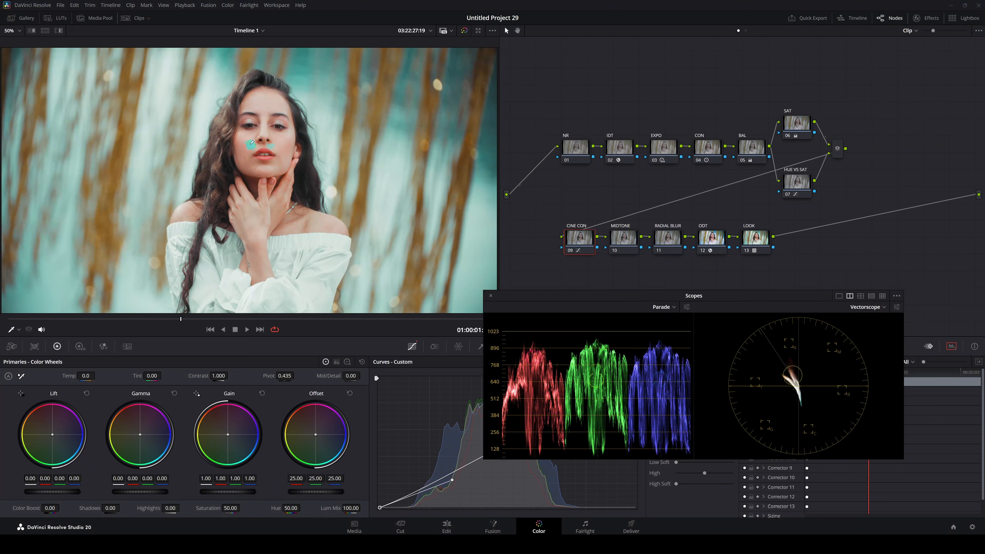
- Compare the skin tone in the enlarged picture and on the Vectorscope with the LOOK node disabled and enabled
{"action": "scroll", "coordinate": [274, 152], "scroll_direction": "up", "scroll_amount": 3}
{"action": "left_click", "coordinate": [747, 250]}
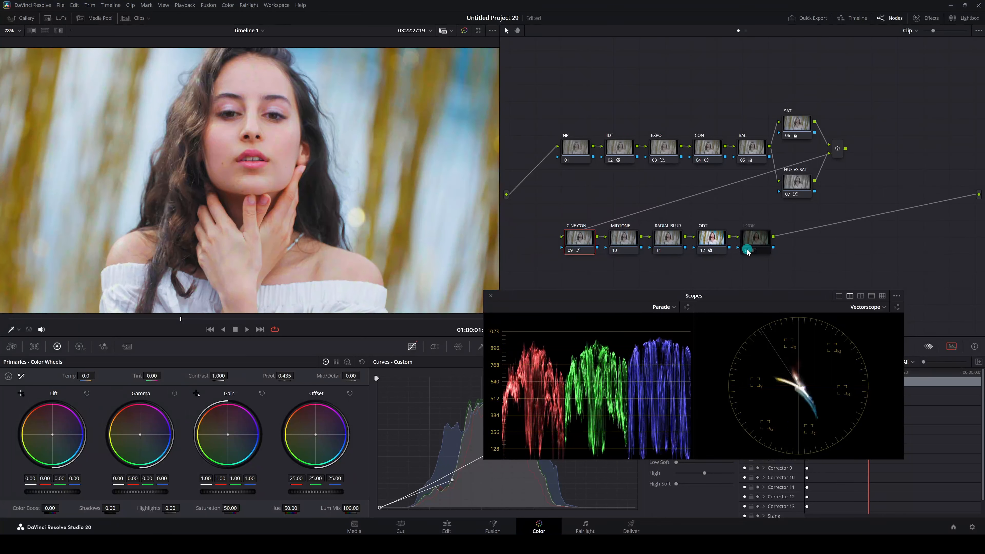
{"action": "left_click", "coordinate": [747, 251]}
{"action": "left_click", "coordinate": [747, 250]}
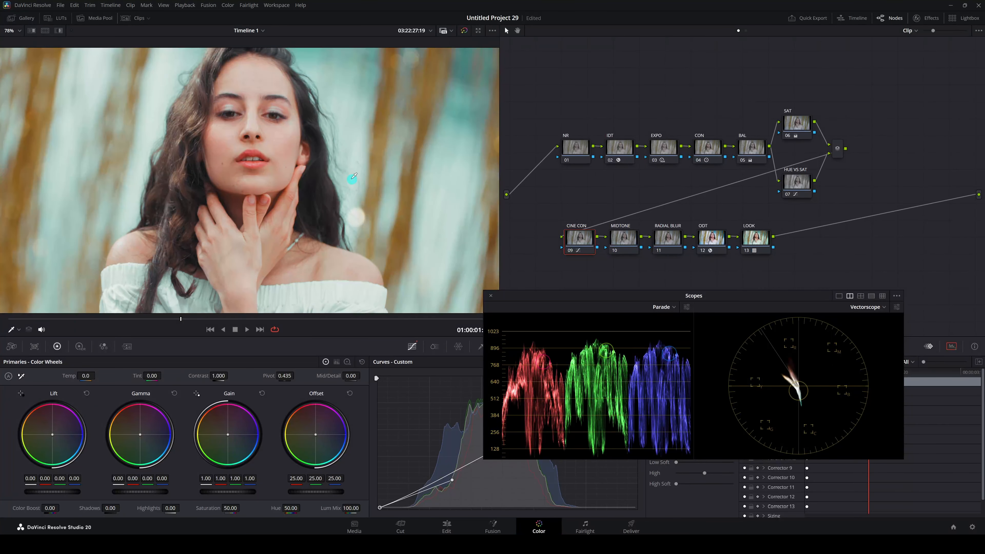
{"action": "key", "text": "shift+z"}
- Sample the subject's cheek with the HSL qualifier on the MIDTONE node and highlight the qualified area
{"action": "left_click", "coordinate": [621, 239]}
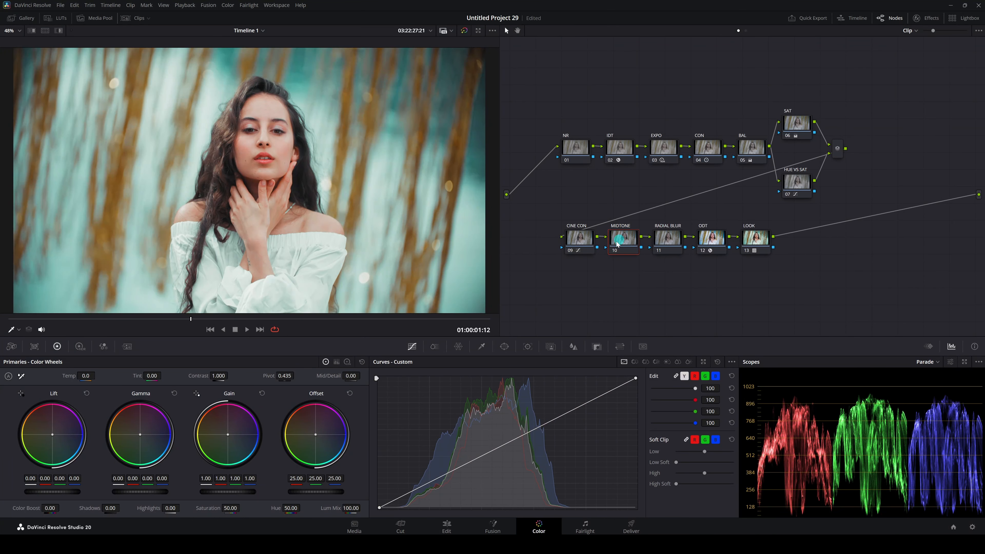
{"action": "left_click", "coordinate": [483, 347]}
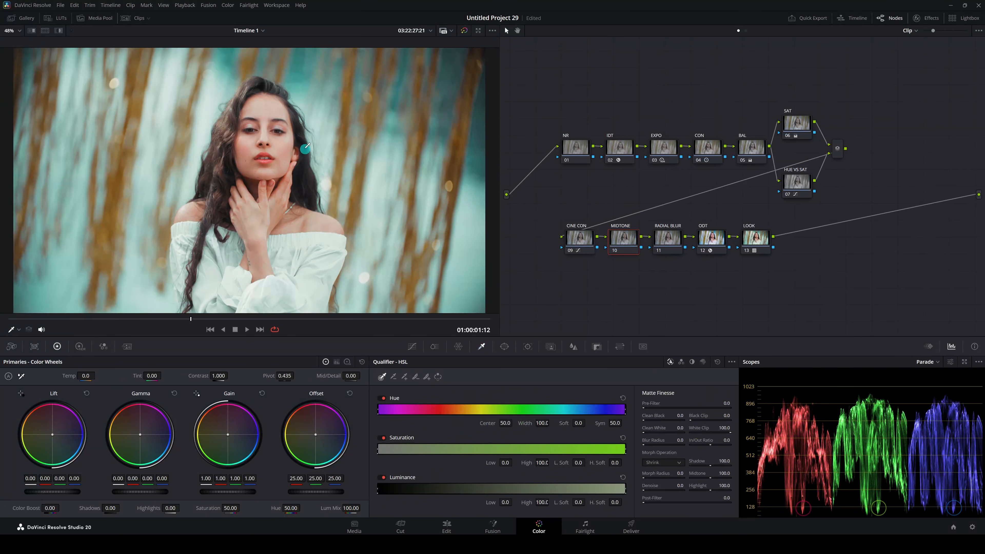
{"action": "left_click", "coordinate": [284, 144]}
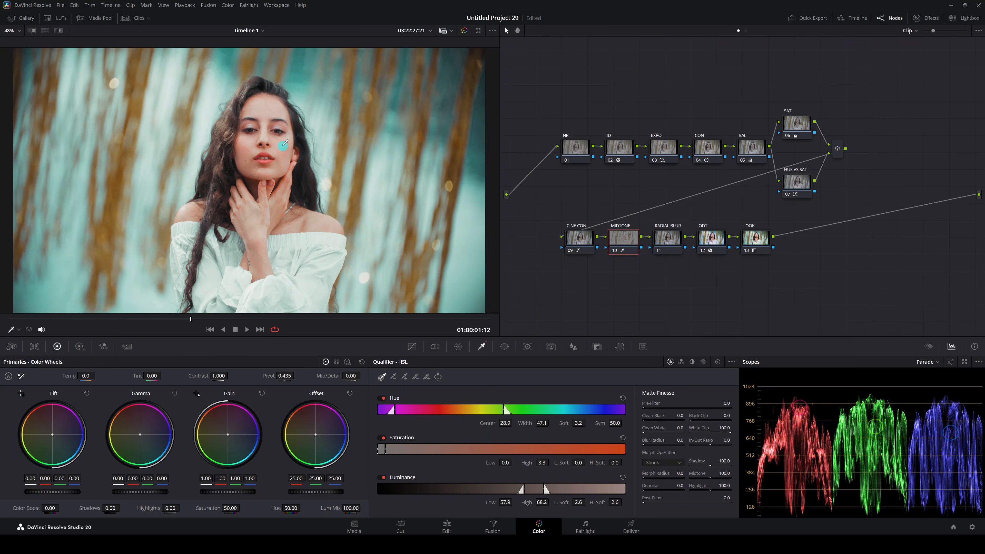
{"action": "left_click", "coordinate": [59, 30]}
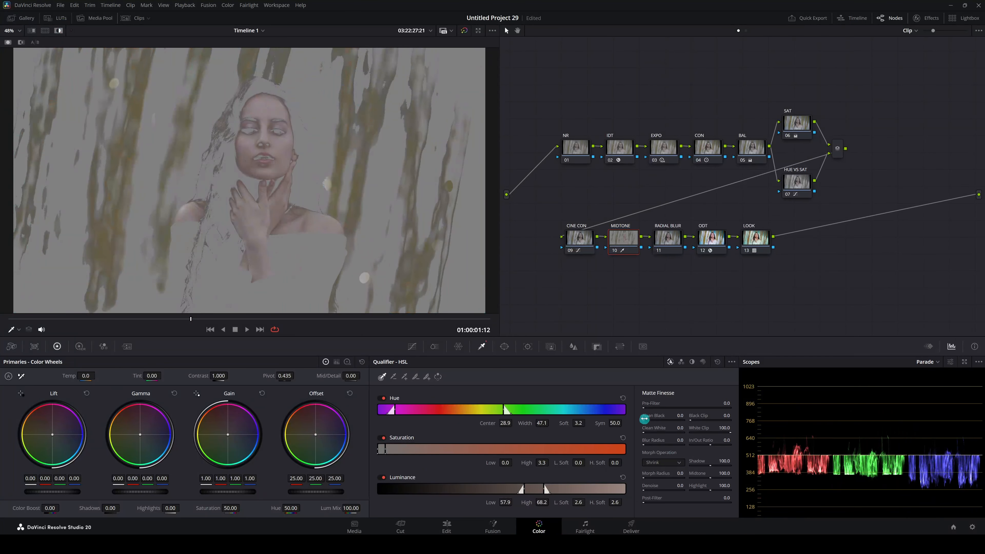
- Set the skin matte's Denoise to 8.2 and Blur Radius to 4.3, and lower Mid/Detail on the MIDTONE node
{"action": "left_click_drag", "start_coordinate": [646, 490], "coordinate": [677, 491]}
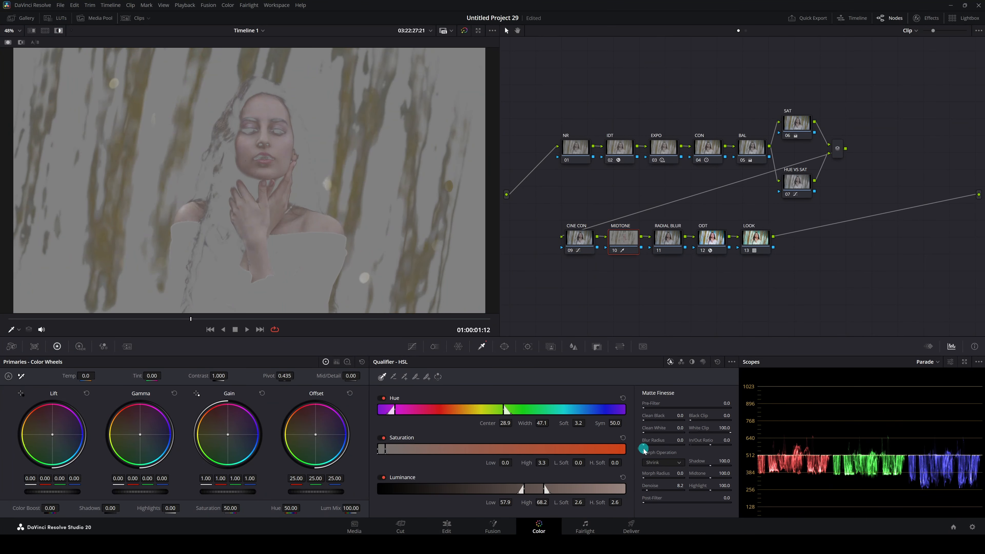
{"action": "left_click_drag", "start_coordinate": [643, 449], "coordinate": [661, 444]}
{"action": "key", "text": "shift+h"}
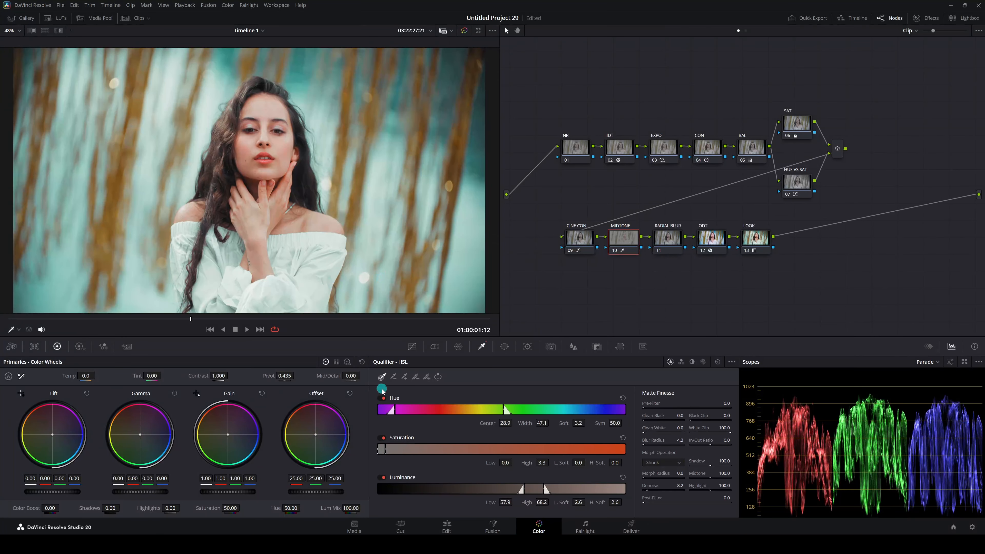
{"action": "mouse_move", "coordinate": [354, 375]}
{"action": "left_mouse_down"}
{"action": "mouse_move", "coordinate": [339, 376]}
{"action": "mouse_move", "coordinate": [351, 376]}
{"action": "left_mouse_up"}
- Add a circular window to the RADIAL BLUR node and shape it into an upright oval around the subject, about size 53 and aspect 38
{"action": "left_click", "coordinate": [664, 243]}
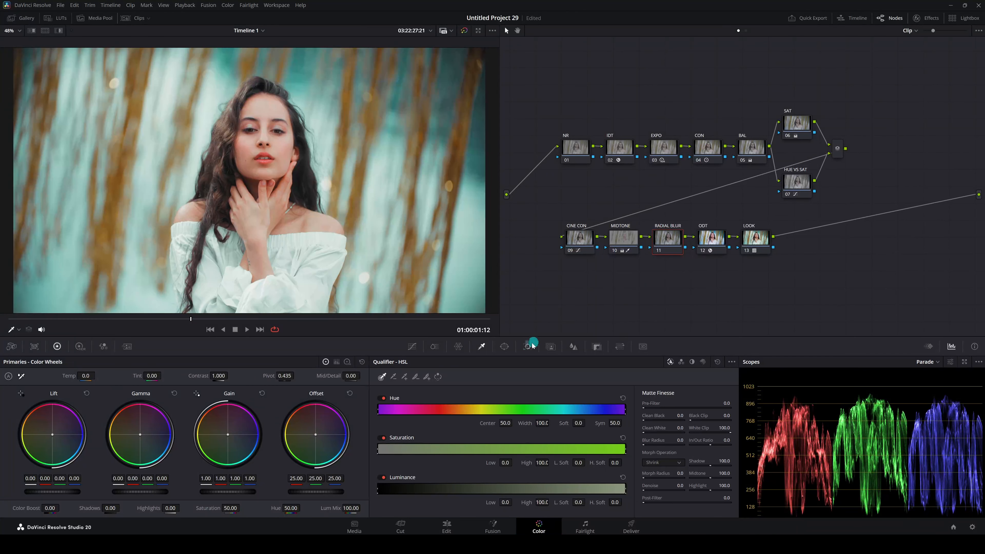
{"action": "left_click", "coordinate": [503, 346]}
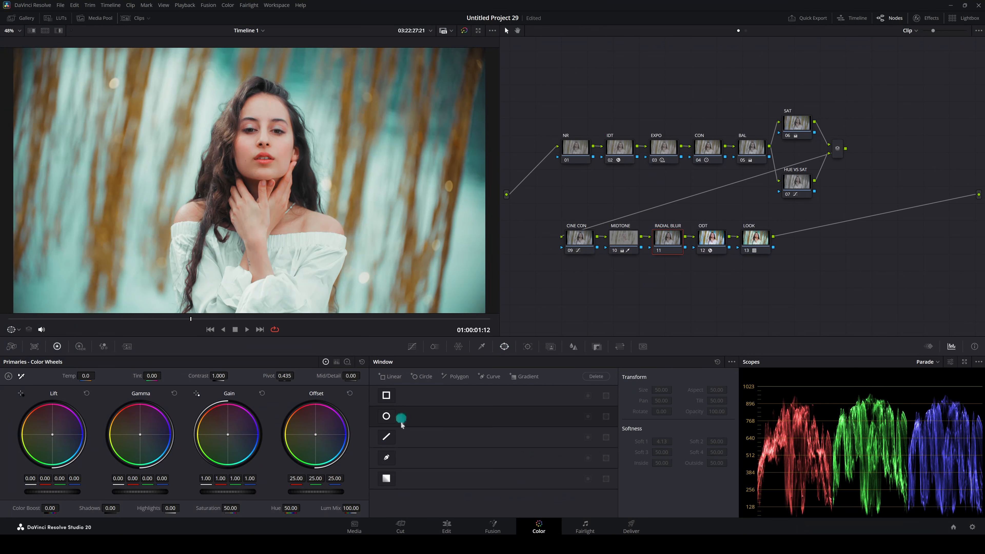
{"action": "left_click", "coordinate": [386, 417]}
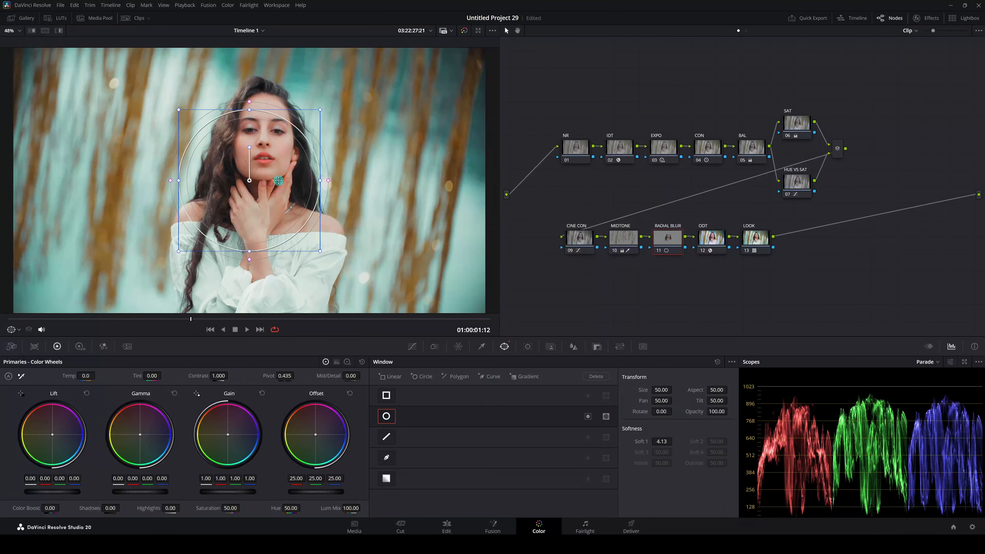
{"action": "scroll", "coordinate": [259, 215], "scroll_direction": "down", "scroll_amount": 2}
{"action": "left_click_drag", "start_coordinate": [255, 248], "coordinate": [256, 266]}
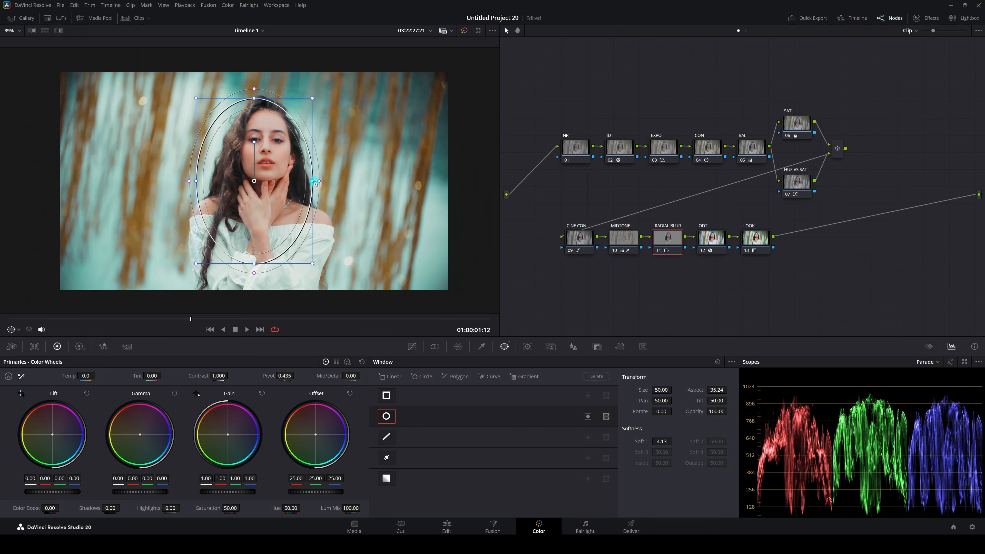
{"action": "left_click_drag", "start_coordinate": [312, 181], "coordinate": [337, 180]}
{"action": "left_click_drag", "start_coordinate": [255, 265], "coordinate": [254, 278]}
{"action": "left_click_drag", "start_coordinate": [336, 181], "coordinate": [326, 181]}
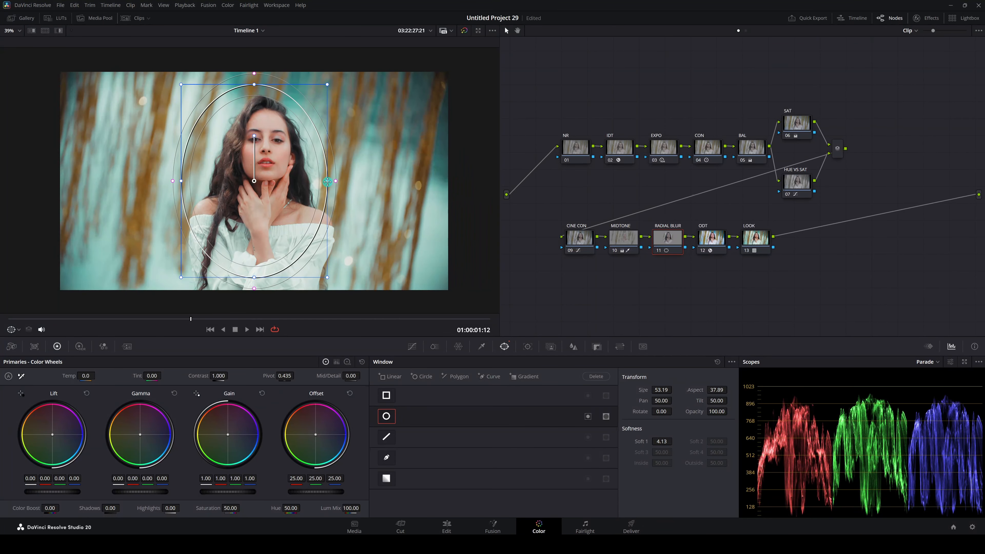
{"action": "left_click_drag", "start_coordinate": [254, 181], "coordinate": [261, 179]}
- Set the oval window's Soft 1 to 17.05, enlarge it to about size 56, and invert it
{"action": "left_click_drag", "start_coordinate": [663, 449], "coordinate": [907, 417]}
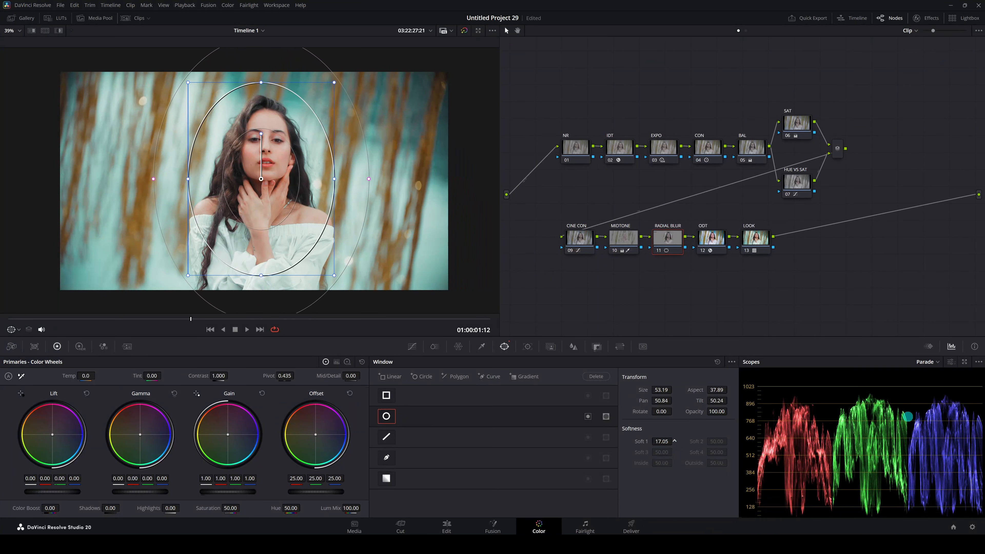
{"action": "left_click_drag", "start_coordinate": [334, 179], "coordinate": [346, 181]}
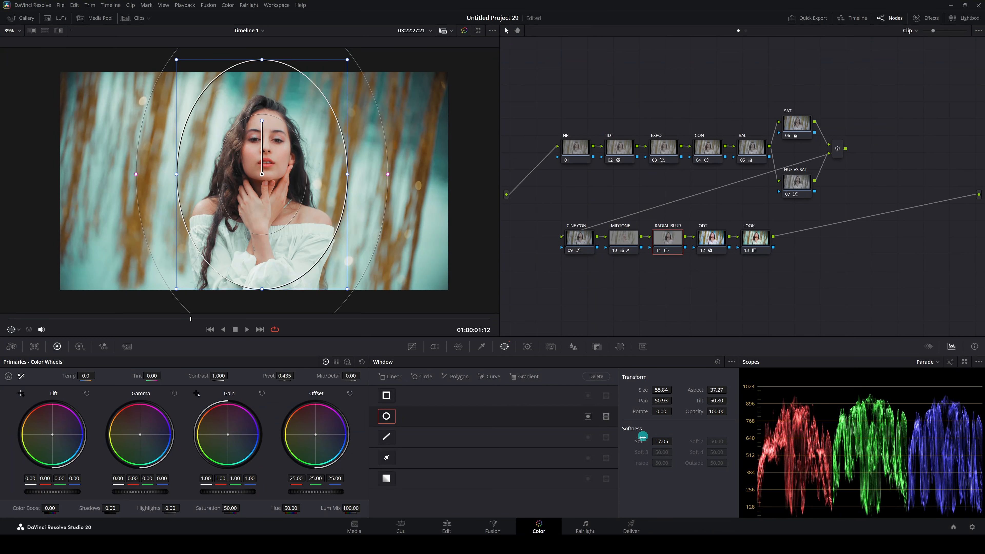
{"action": "left_click", "coordinate": [587, 417]}
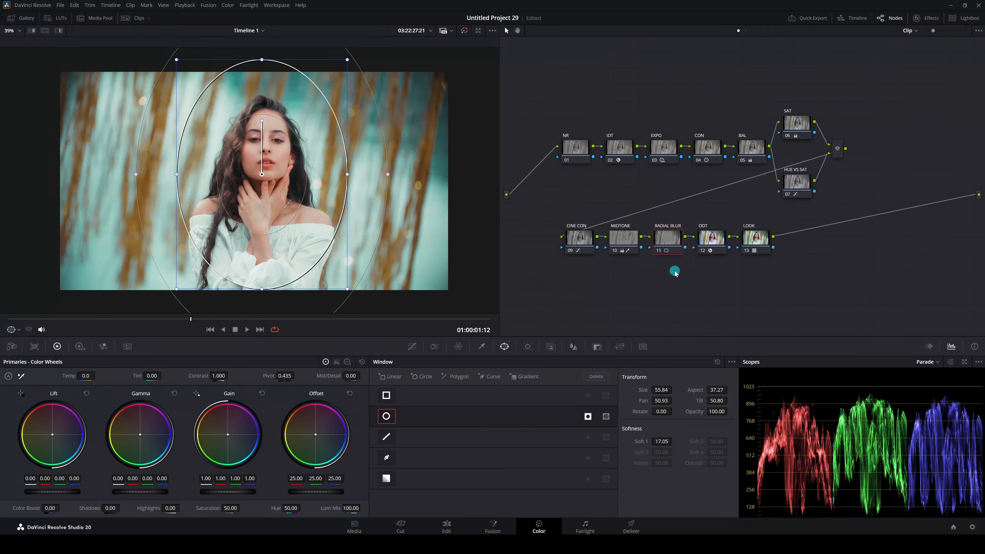
- Apply the Radial Blur effect to the RADIAL BLUR node and raise its Smooth Strength
{"action": "left_click", "coordinate": [933, 20]}
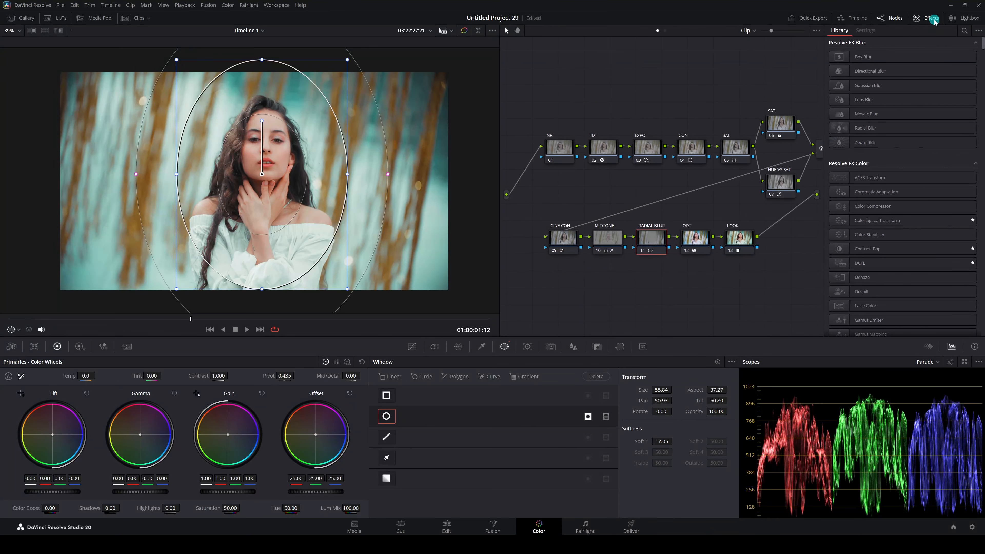
{"action": "left_click", "coordinate": [849, 55]}
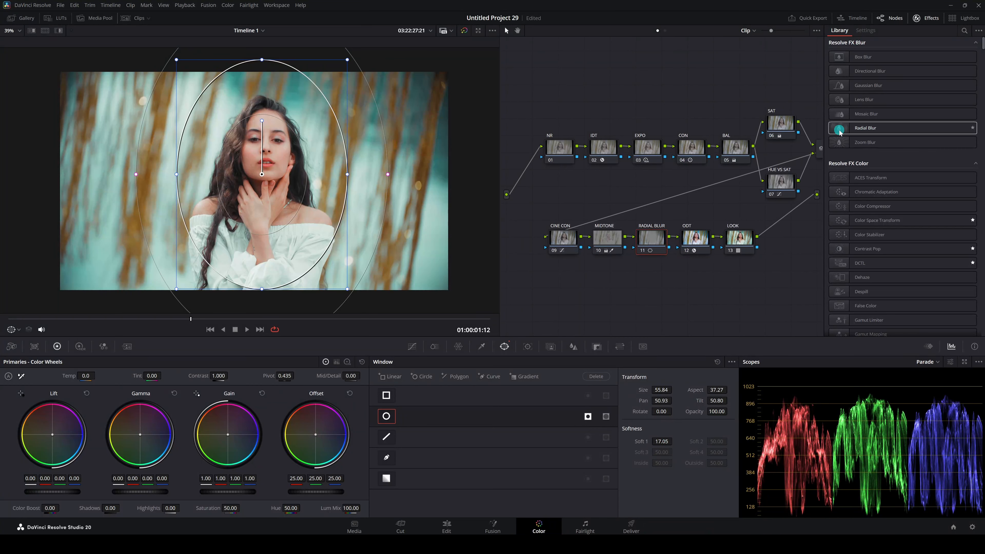
{"action": "left_click_drag", "start_coordinate": [840, 131], "coordinate": [650, 238]}
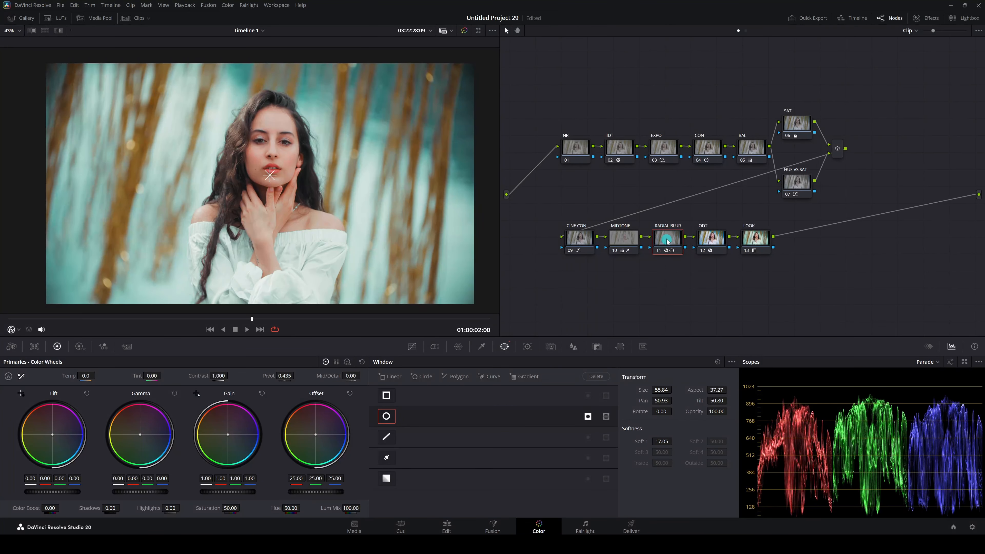
{"action": "left_click", "coordinate": [930, 17]}
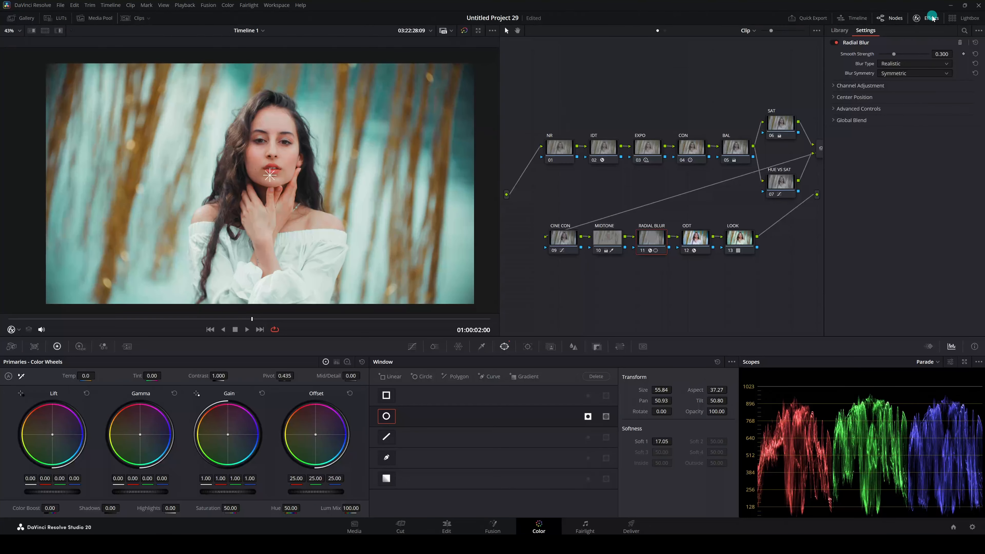
{"action": "left_click_drag", "start_coordinate": [953, 55], "coordinate": [506, 277]}
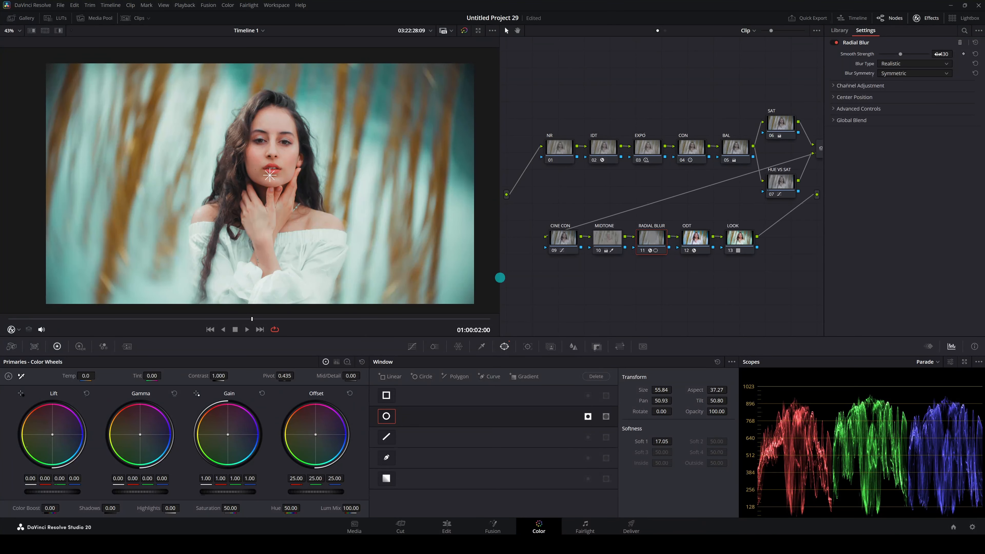
{"action": "left_click", "coordinate": [930, 18]}
- Play the clip from near its start and compare the picture with the RADIAL BLUR node disabled and enabled
{"action": "left_click_drag", "start_coordinate": [252, 318], "coordinate": [105, 320]}
{"action": "key", "text": "space"}
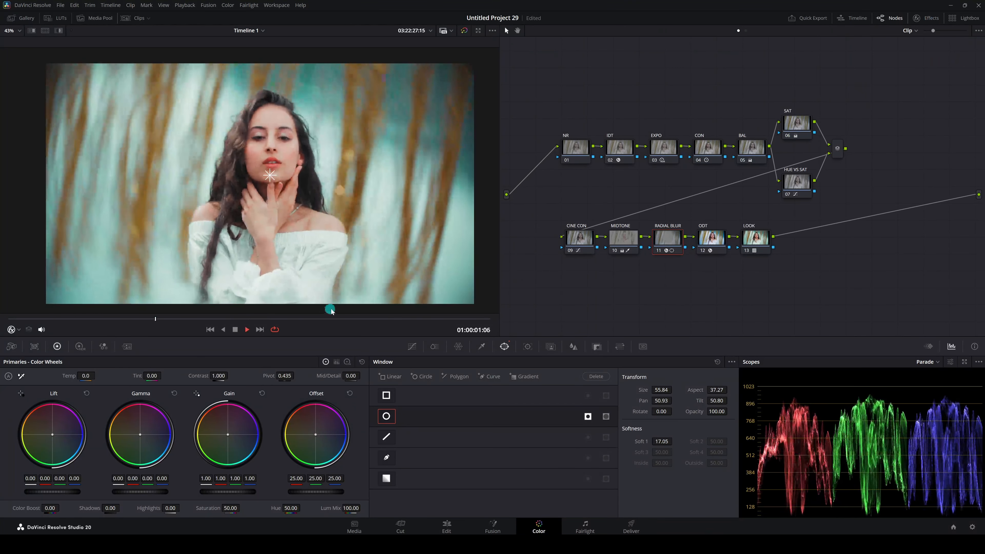
{"action": "key", "text": "space"}
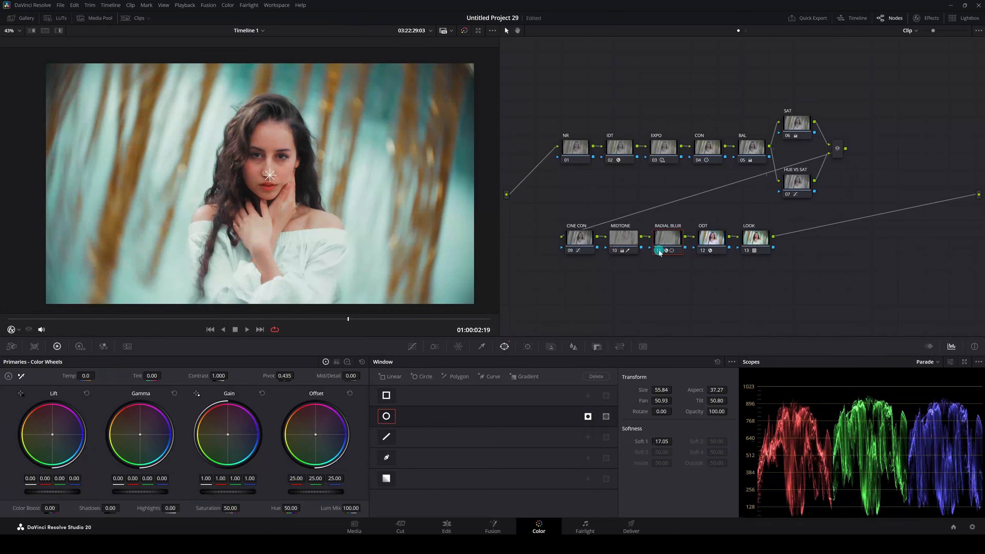
{"action": "left_click", "coordinate": [658, 250]}
{"action": "left_click", "coordinate": [659, 251]}
- Replay the portrait clip from several points, including its start, to check the blurred background in motion
{"action": "key", "text": "space"}
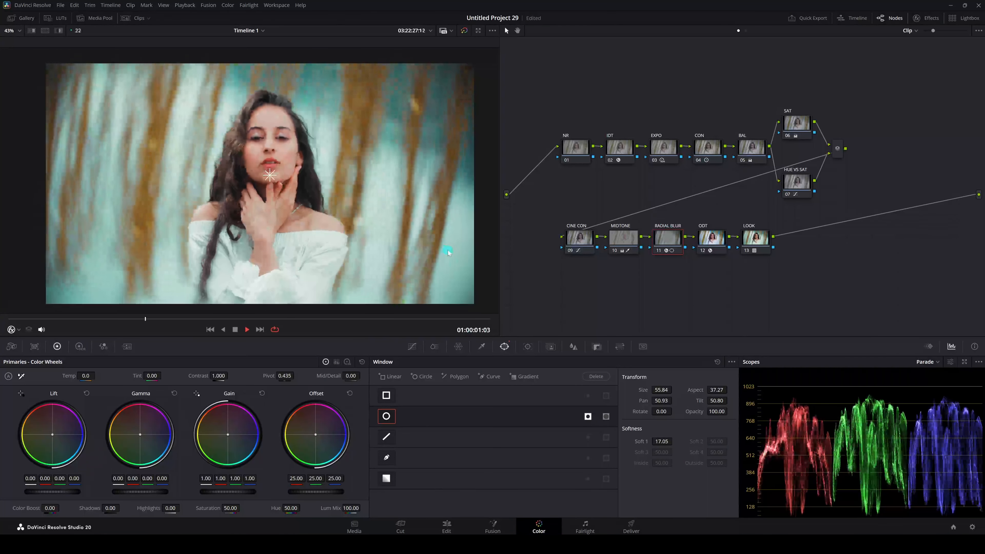
{"action": "left_click", "coordinate": [114, 319]}
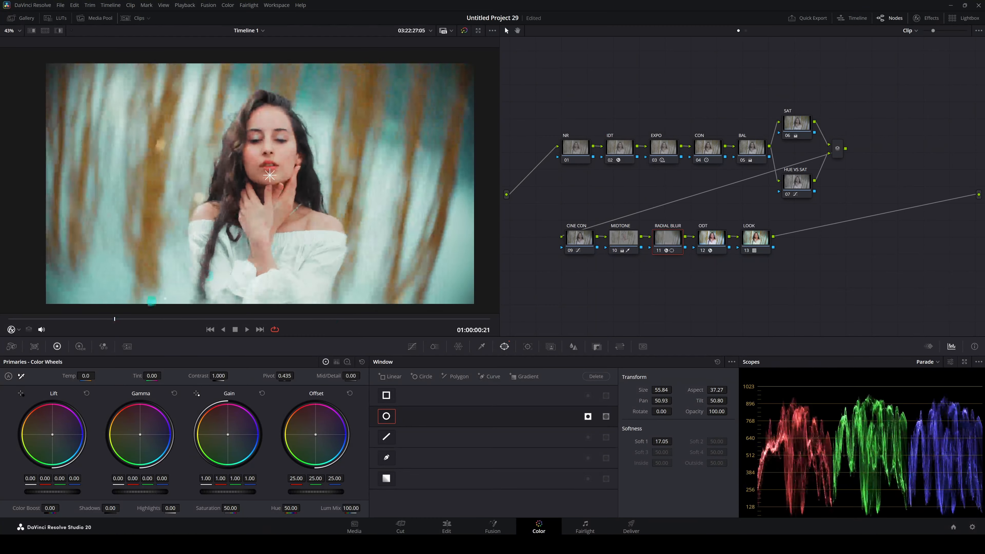
{"action": "key", "text": "space"}
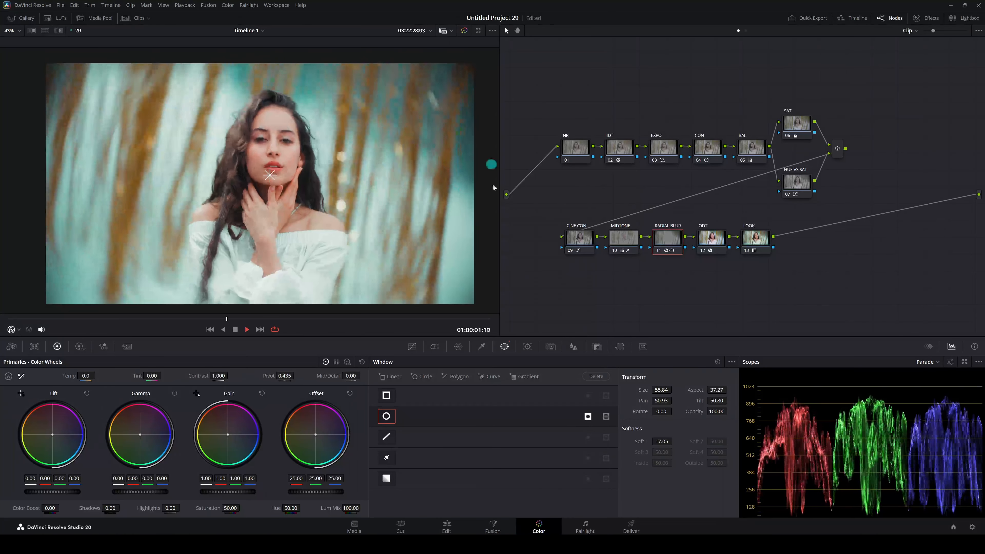
{"action": "key", "text": "space"}
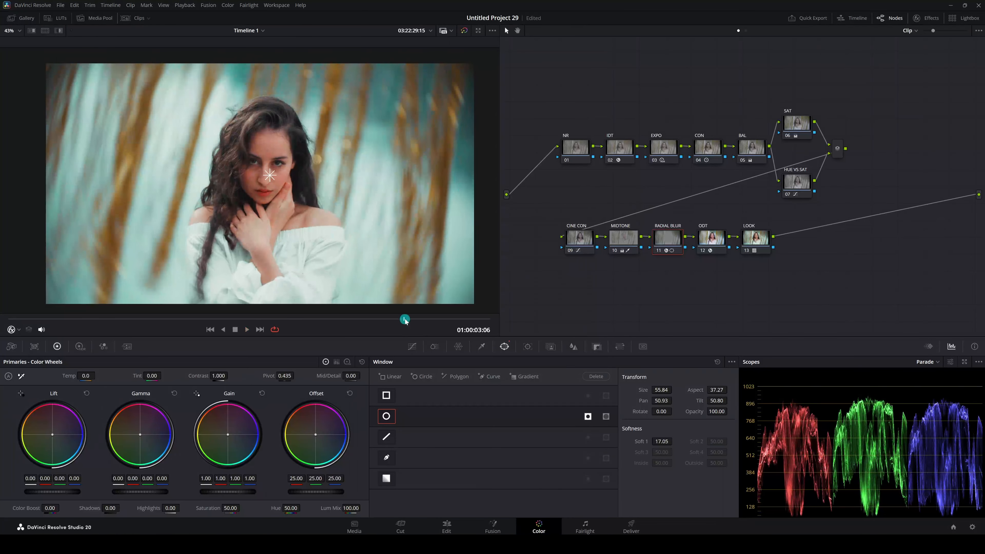
{"action": "left_click_drag", "start_coordinate": [404, 318], "coordinate": [100, 319]}
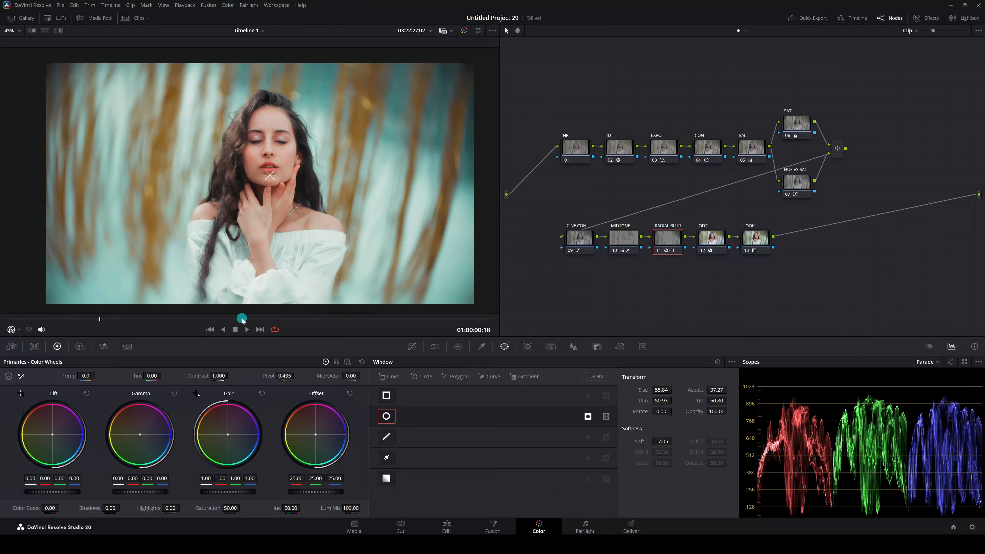
{"action": "left_click_drag", "start_coordinate": [242, 319], "coordinate": [3, 322]}
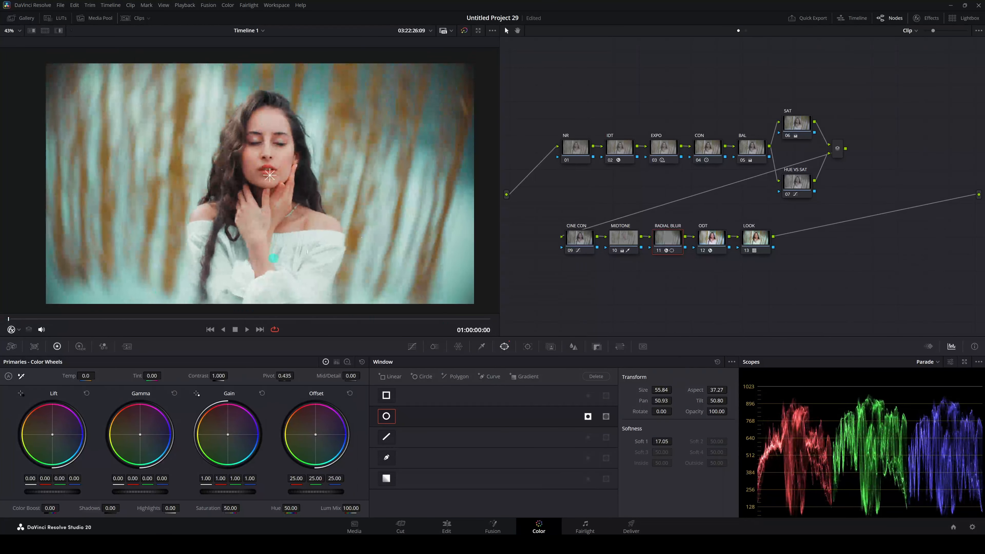
{"action": "key", "text": "space"}
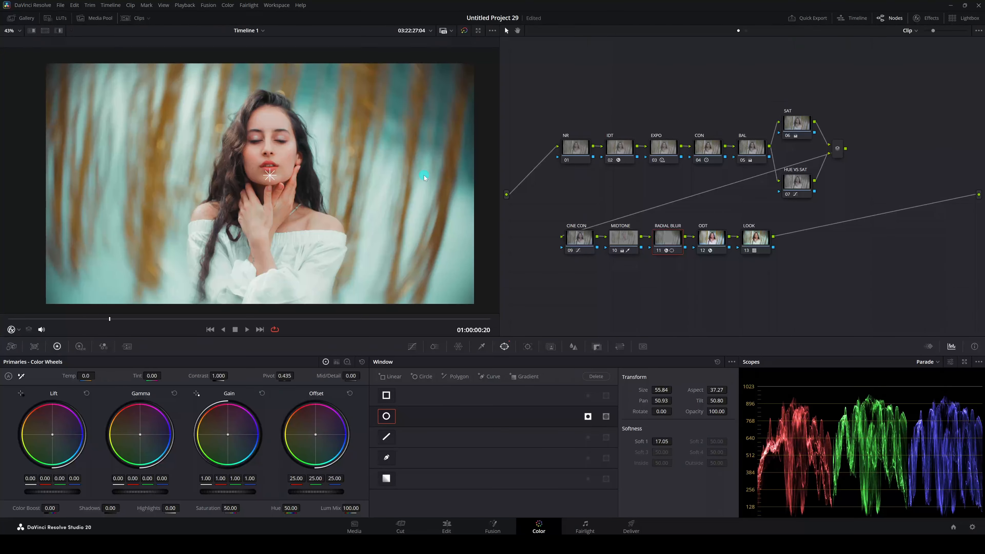
{"action": "left_click_drag", "start_coordinate": [558, 101], "coordinate": [851, 272]}
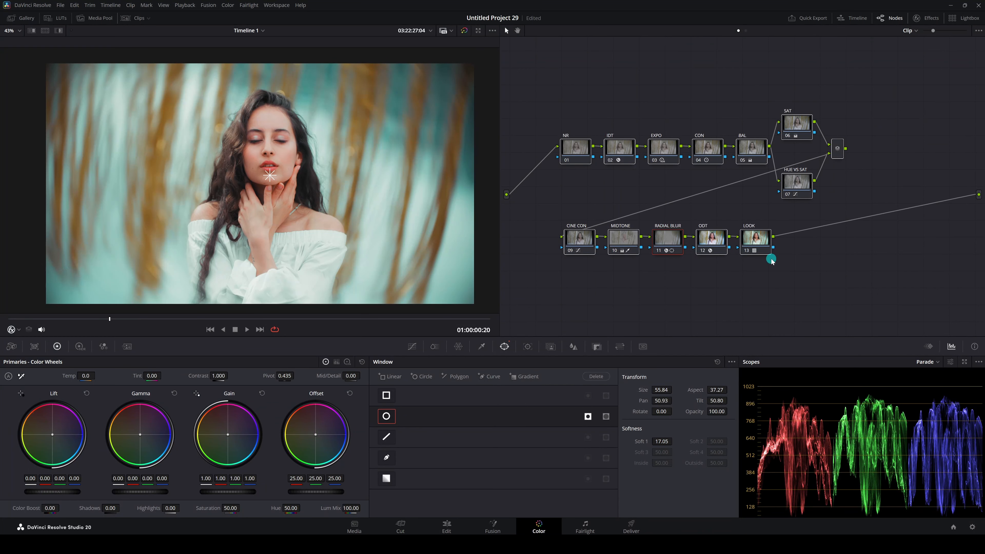
{"action": "mouse_move", "coordinate": [768, 256]}
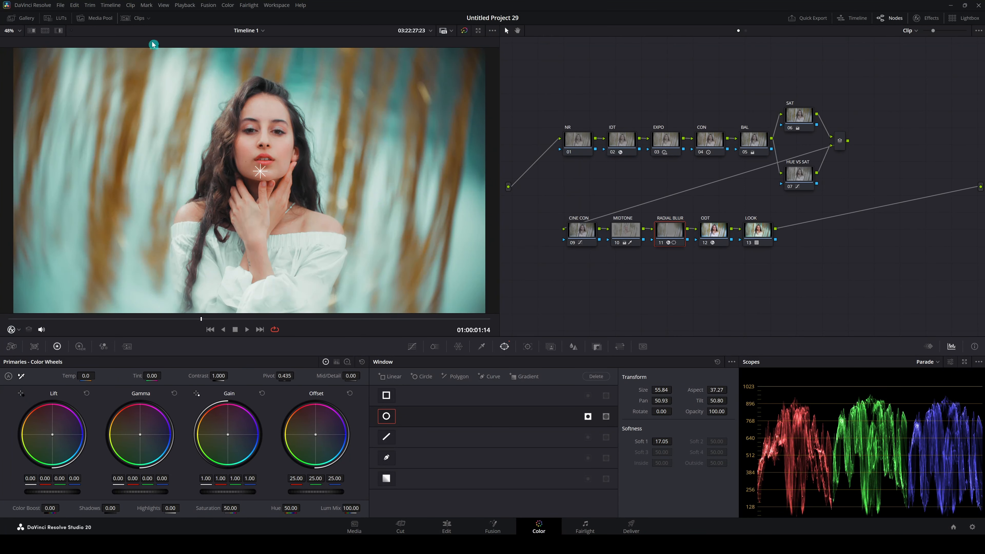
- Switch to the second clip in the timeline, view its node tree, and play its graded footage
{"action": "left_click", "coordinate": [138, 18]}
{"action": "left_click", "coordinate": [96, 309]}
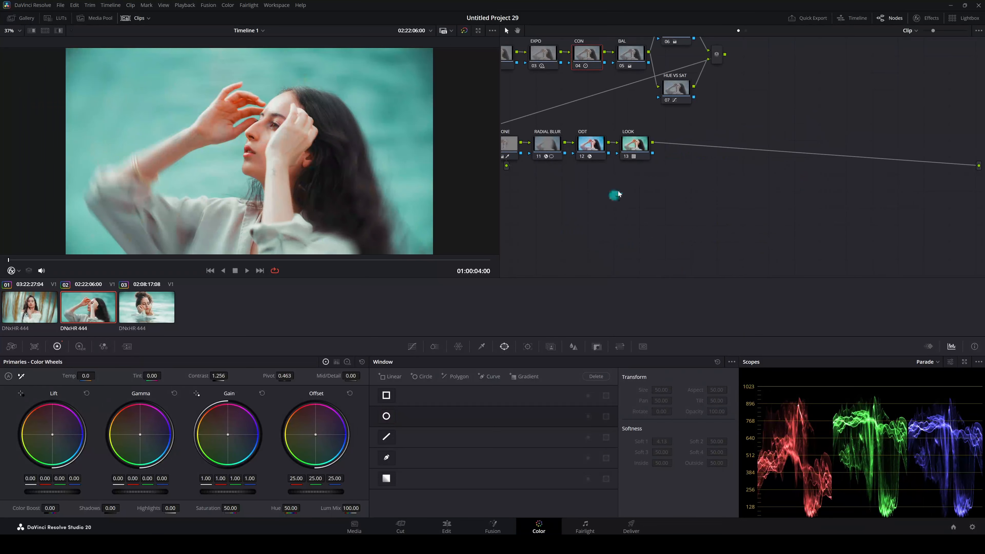
{"action": "left_click_drag", "start_coordinate": [618, 191], "coordinate": [750, 256]}
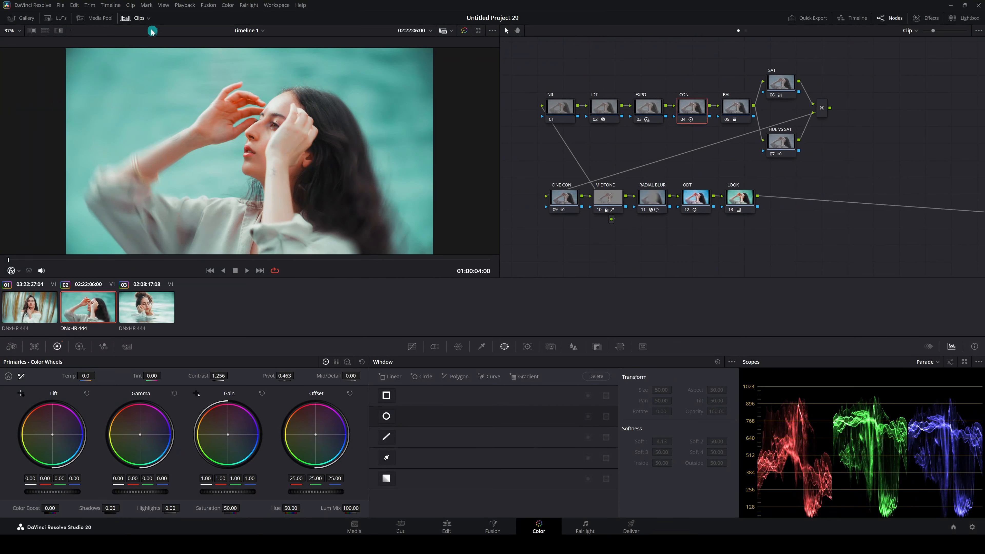
{"action": "left_click", "coordinate": [139, 19]}
{"action": "key", "text": "space"}
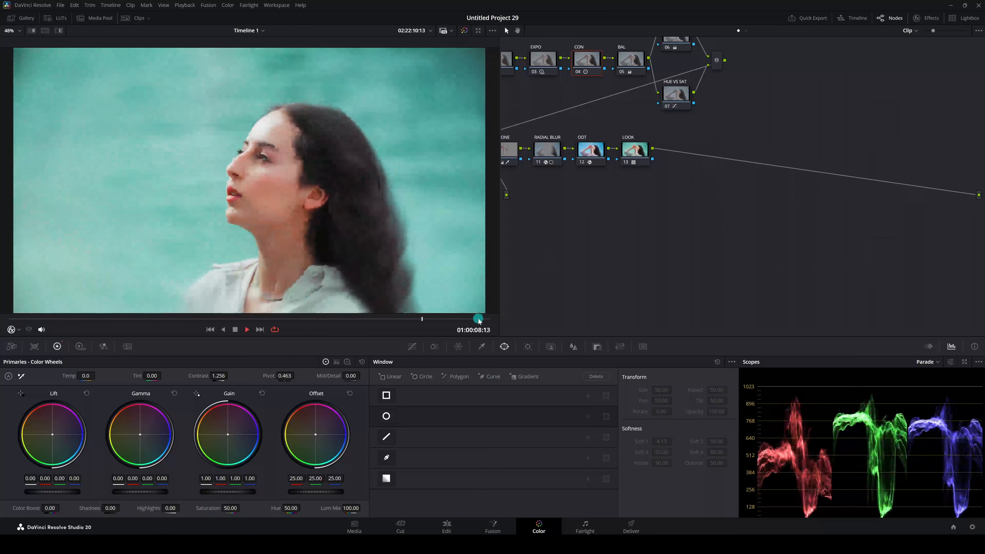
- Switch to the third clip in the timeline and play its graded footage of the woman in the water
{"action": "left_click", "coordinate": [139, 18]}
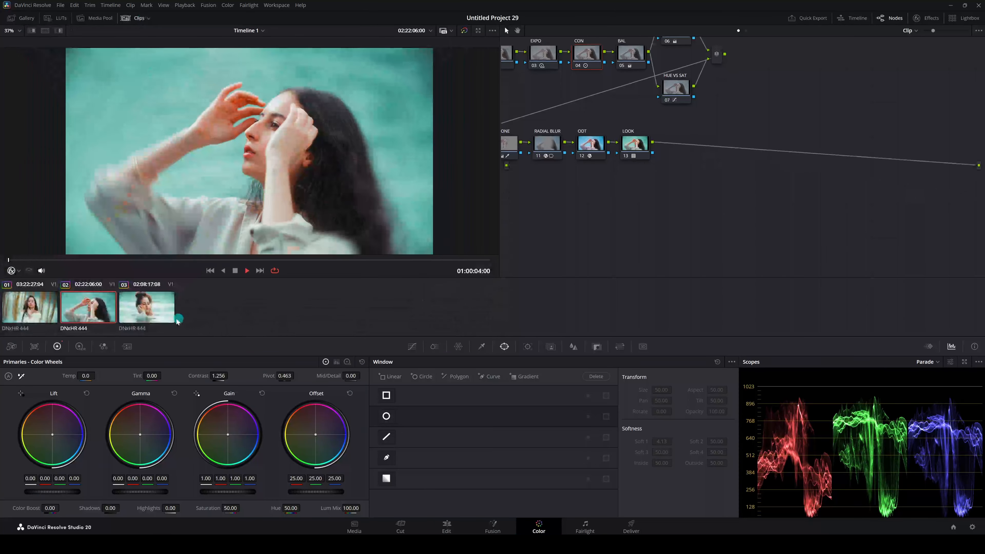
{"action": "left_click", "coordinate": [174, 316]}
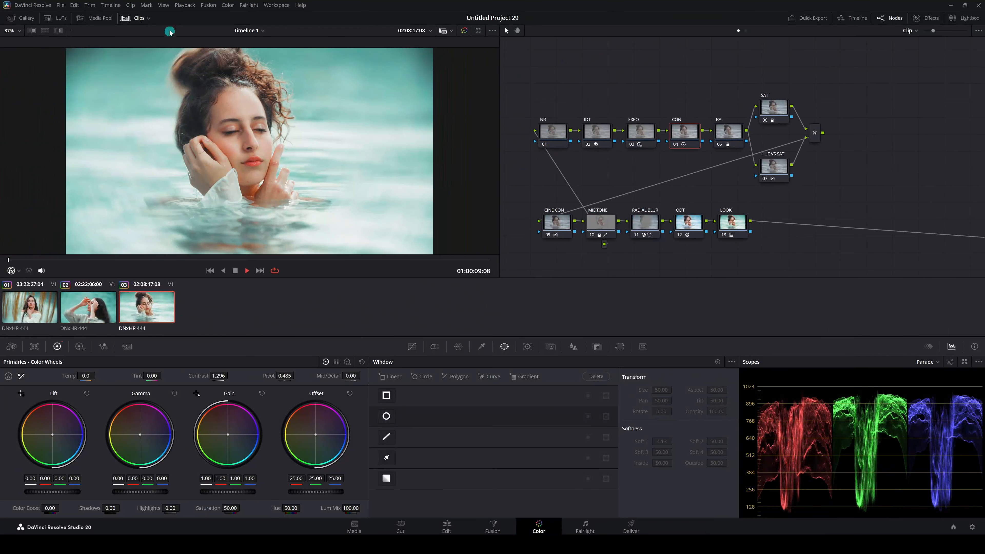
{"action": "left_click", "coordinate": [140, 19]}
{"action": "key", "text": "space"}
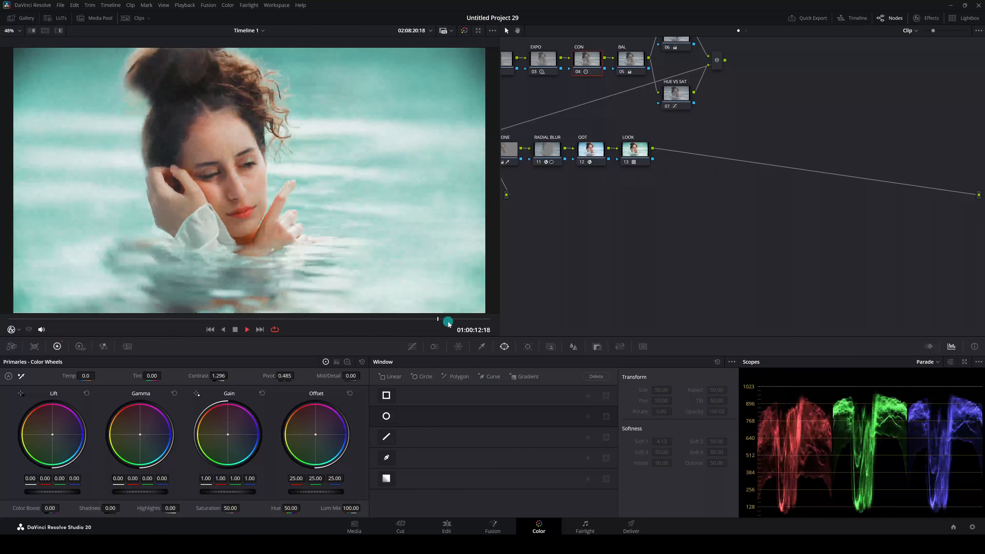
{"action": "left_click", "coordinate": [398, 319]}
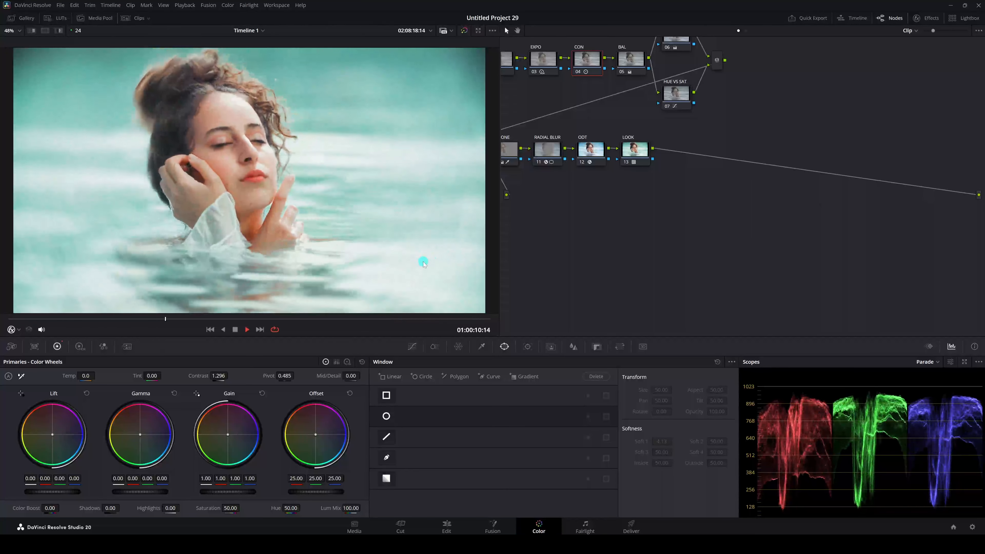
{"action": "key", "text": "space"}
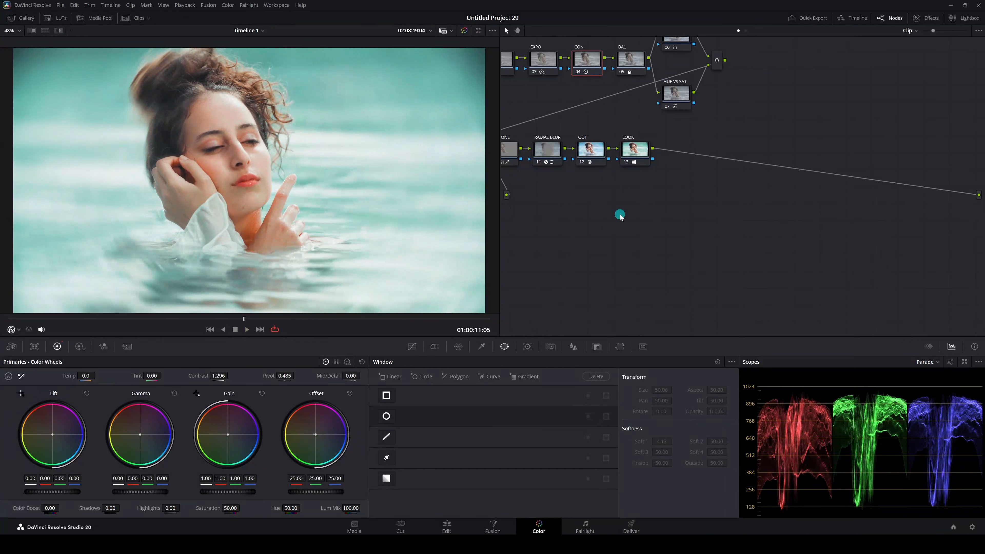